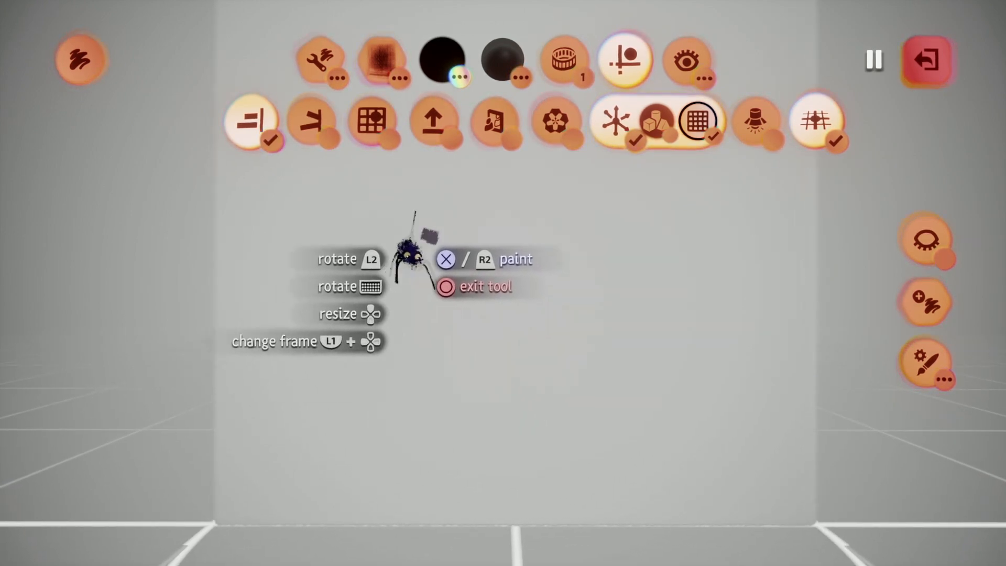
Draw a tall rectangle outline leaning slightly forward with the Rule Flecks tool as the running figure's torso on frame 1.
click(319, 58)
click(631, 136)
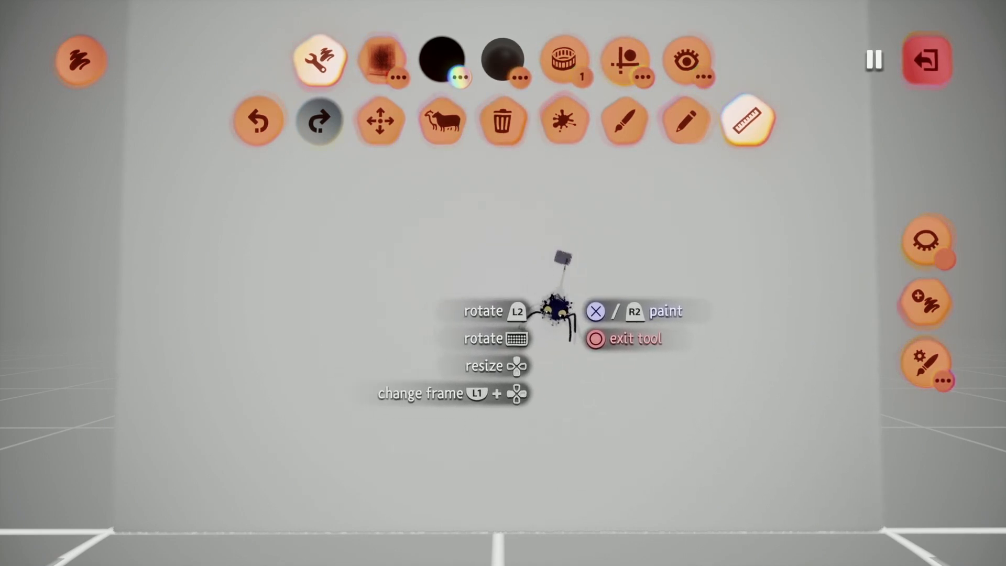
click(563, 58)
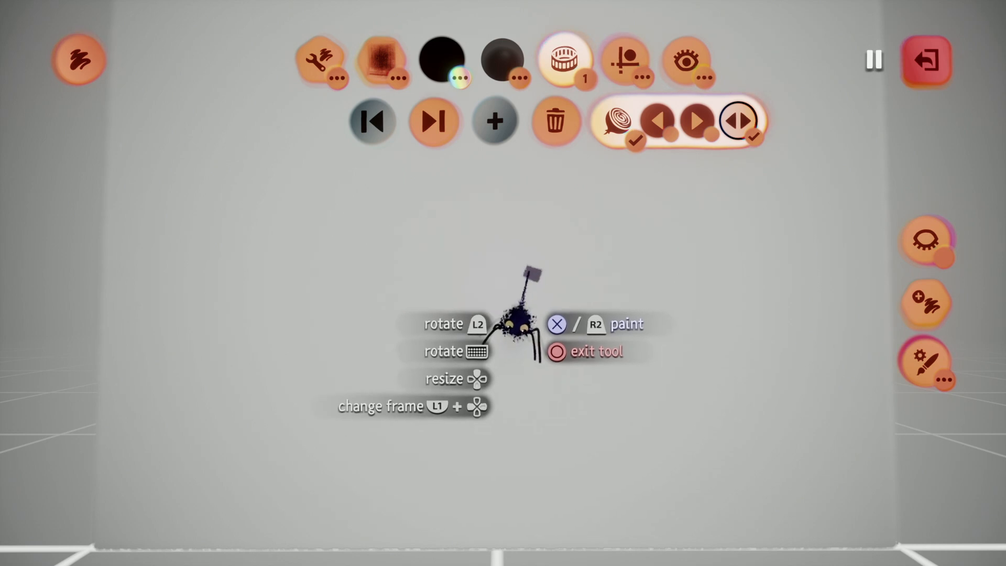
click(316, 53)
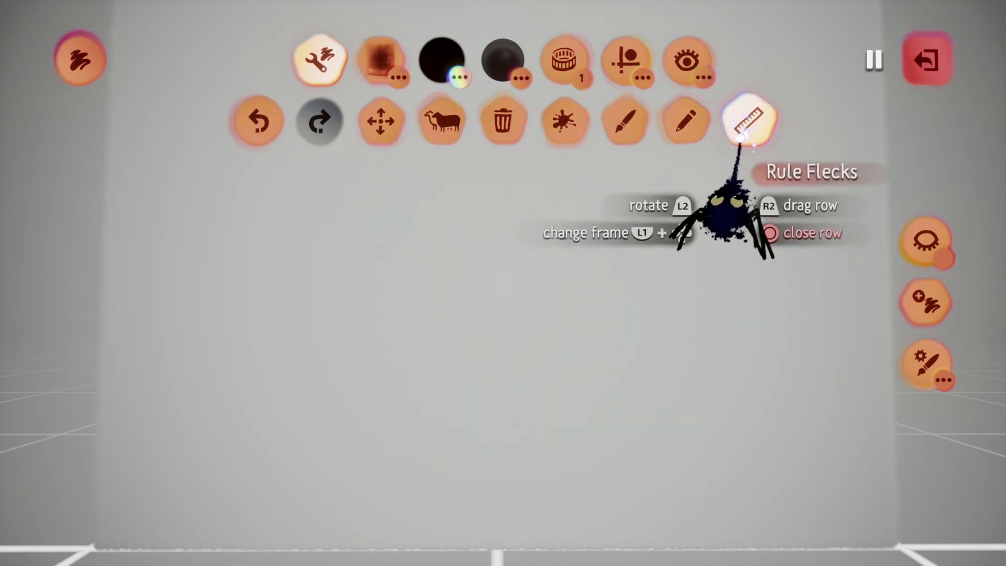
click(748, 120)
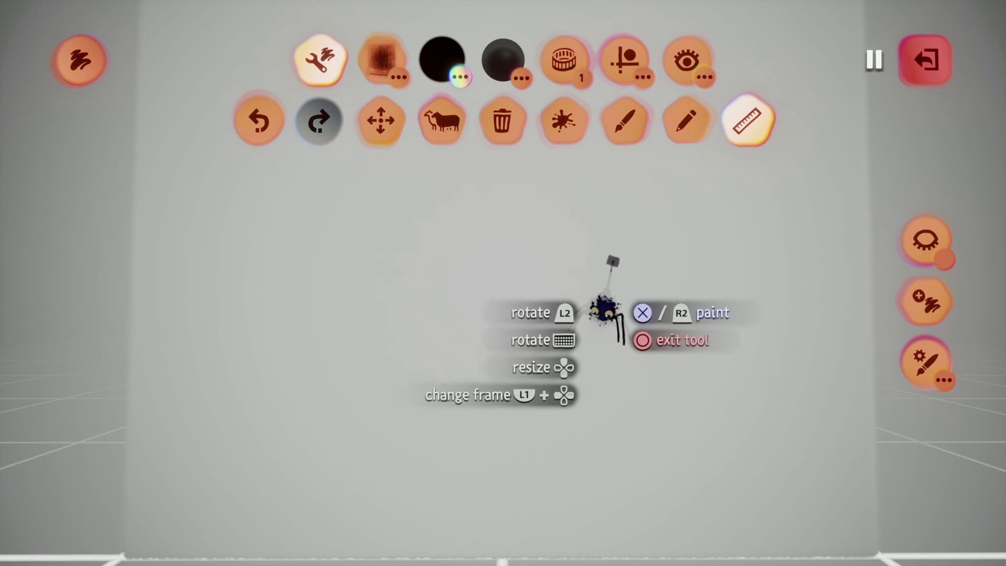
mouse_move(615, 257)
mouse_down()
mouse_move(579, 377)
mouse_move(582, 347)
mouse_up()
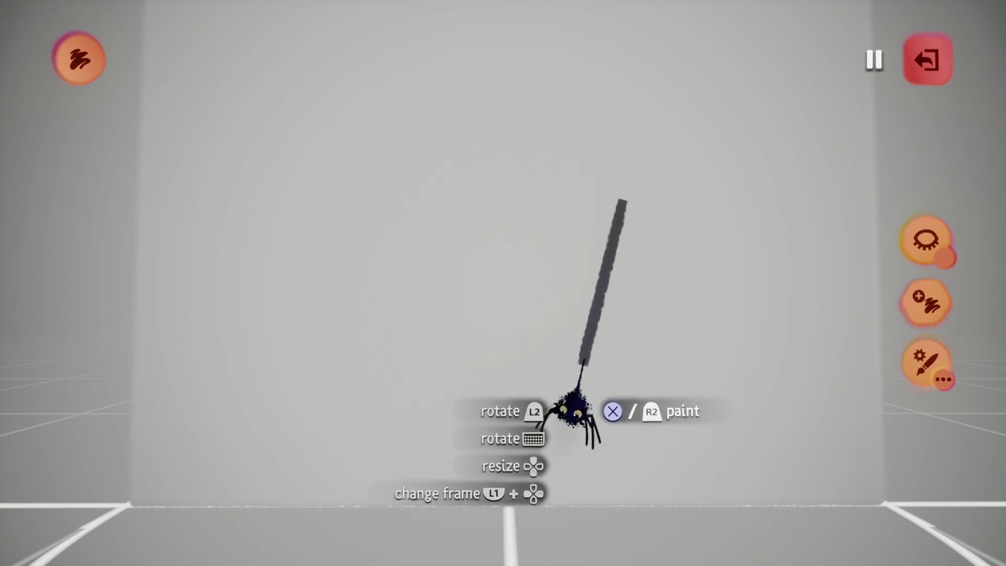
mouse_move(577, 360)
mouse_down()
mouse_move(439, 329)
mouse_move(479, 240)
mouse_move(488, 171)
mouse_up()
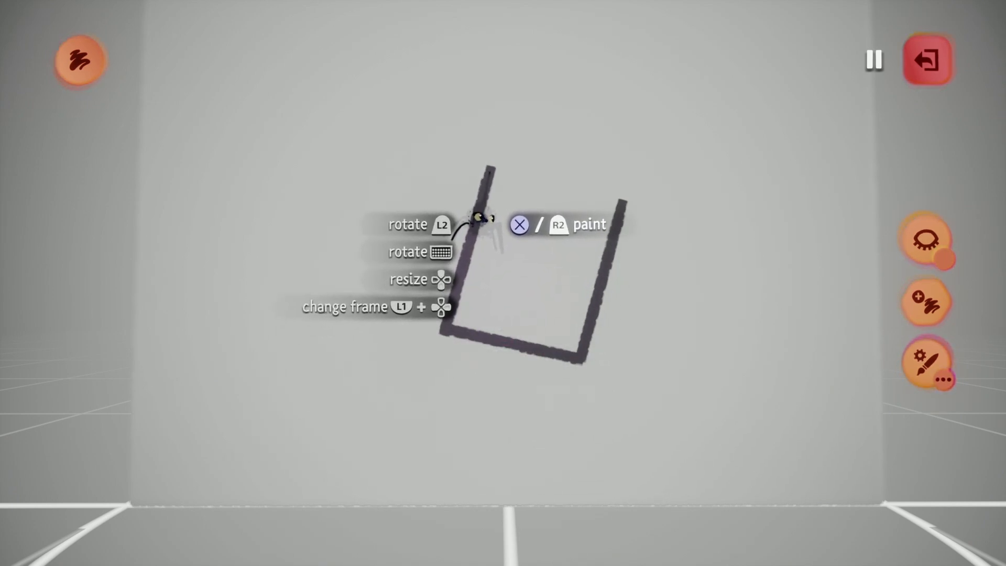
drag(483, 208, 624, 242)
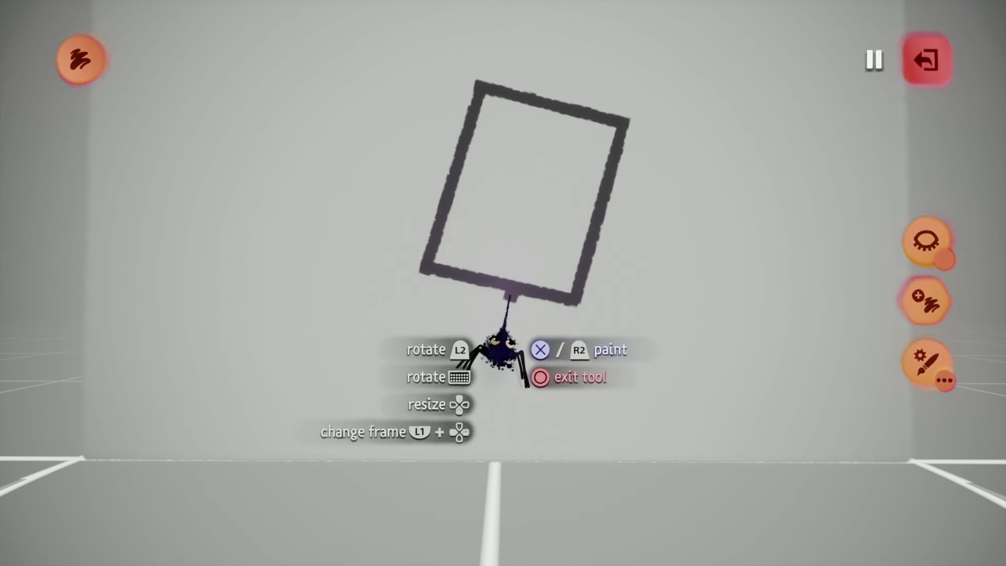
Draw the frame 1 legs from the torso's base: a solid leg planted forward with a foot and an outlined leg bent backward.
mouse_move(507, 297)
mouse_down()
mouse_move(601, 368)
mouse_move(593, 355)
mouse_move(620, 457)
mouse_move(663, 454)
mouse_move(676, 441)
mouse_move(657, 436)
mouse_move(608, 452)
mouse_up()
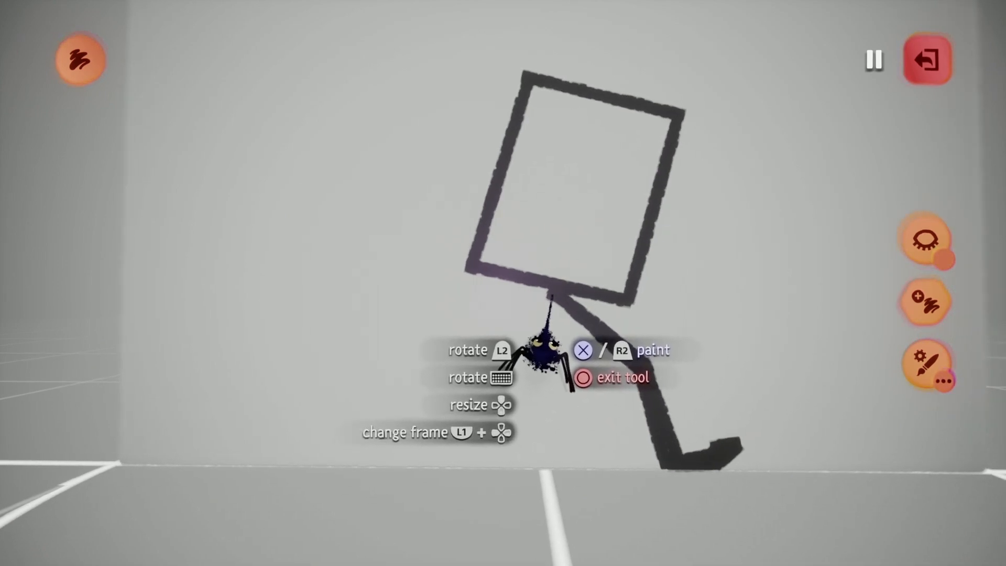
mouse_move(553, 296)
mouse_down()
mouse_move(492, 386)
mouse_move(382, 384)
mouse_move(386, 370)
mouse_up()
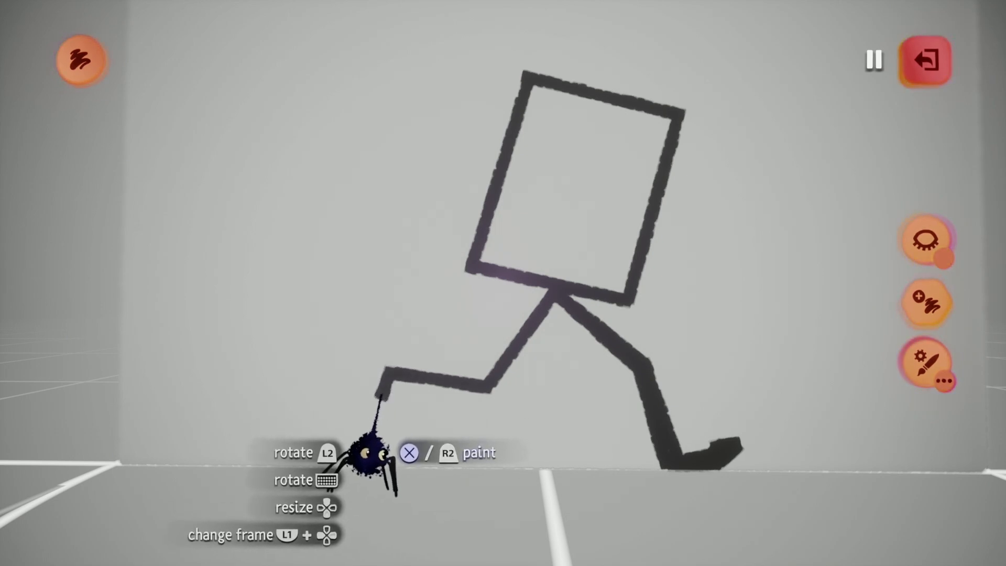
mouse_move(367, 413)
mouse_down()
mouse_move(361, 390)
mouse_move(378, 345)
mouse_move(475, 362)
mouse_move(532, 291)
mouse_up()
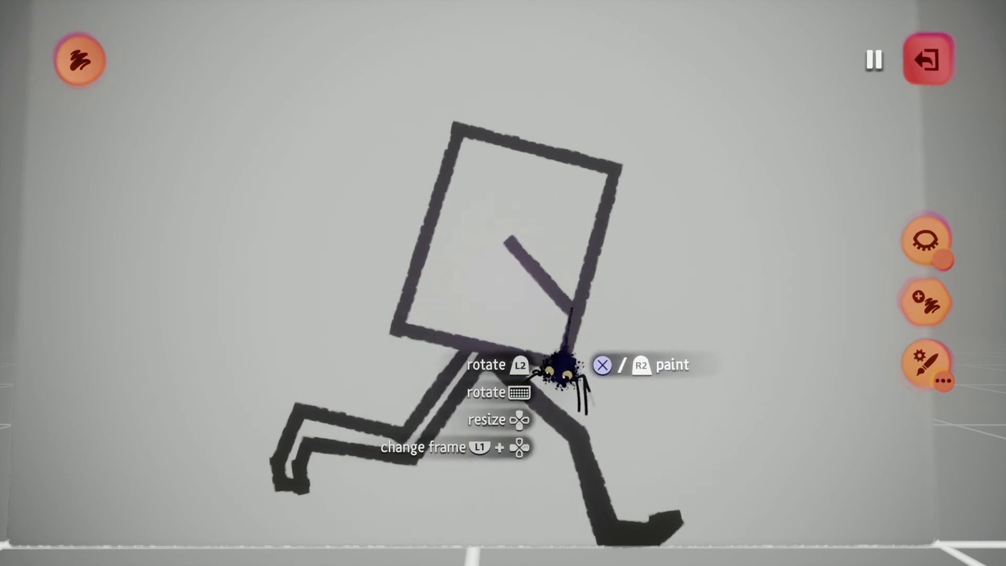
Draw the frame 1 arms: an outlined near arm bent forward across the torso and a solid far arm bent behind it.
drag(585, 313, 682, 265)
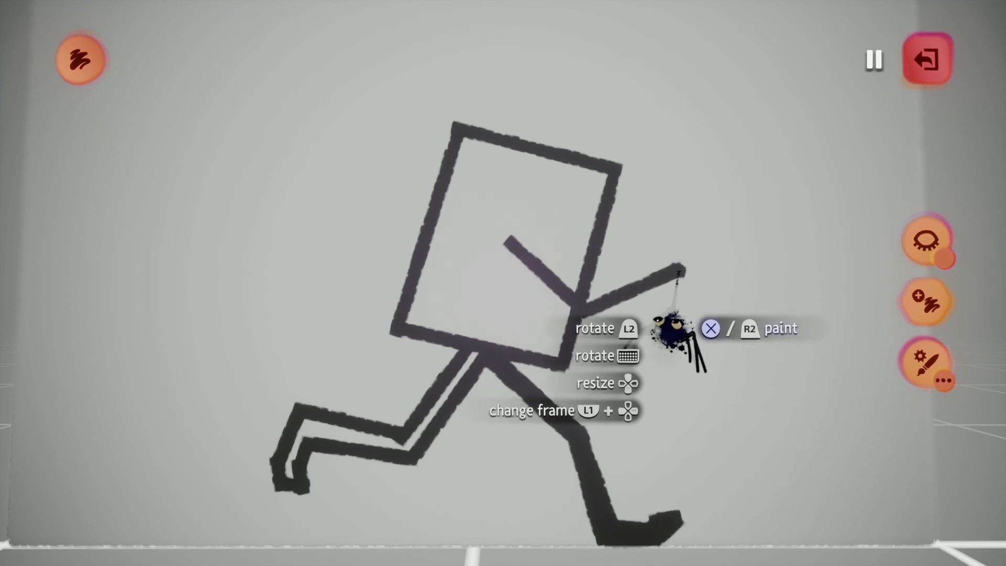
mouse_move(678, 269)
mouse_down()
mouse_move(712, 276)
mouse_move(686, 276)
mouse_move(655, 315)
mouse_move(585, 343)
mouse_move(516, 286)
mouse_move(503, 297)
mouse_up()
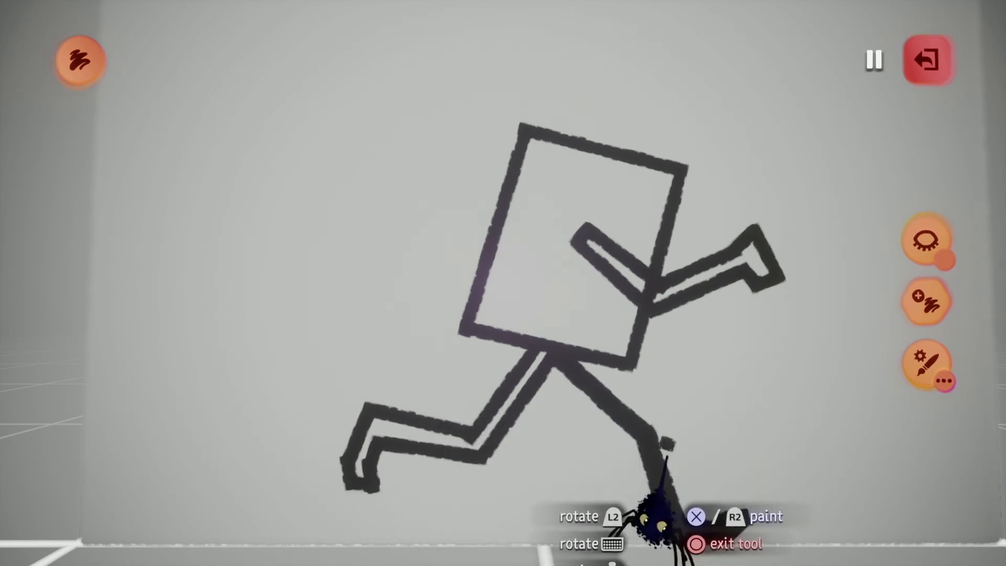
mouse_move(498, 207)
mouse_down()
mouse_move(423, 190)
mouse_move(361, 269)
mouse_move(340, 277)
mouse_move(371, 288)
mouse_up()
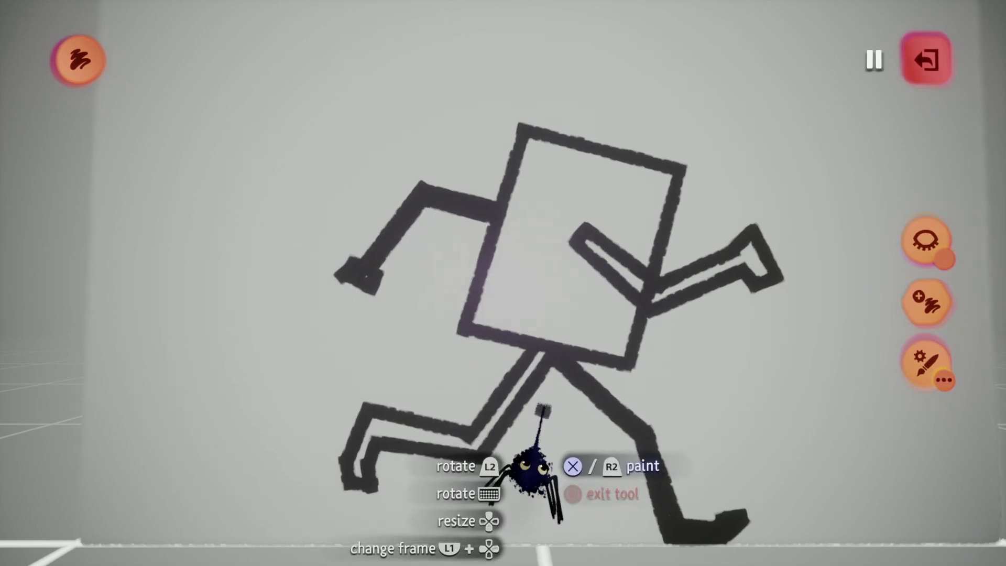
scroll(543, 410, down, 2)
scroll(561, 362, up, 1)
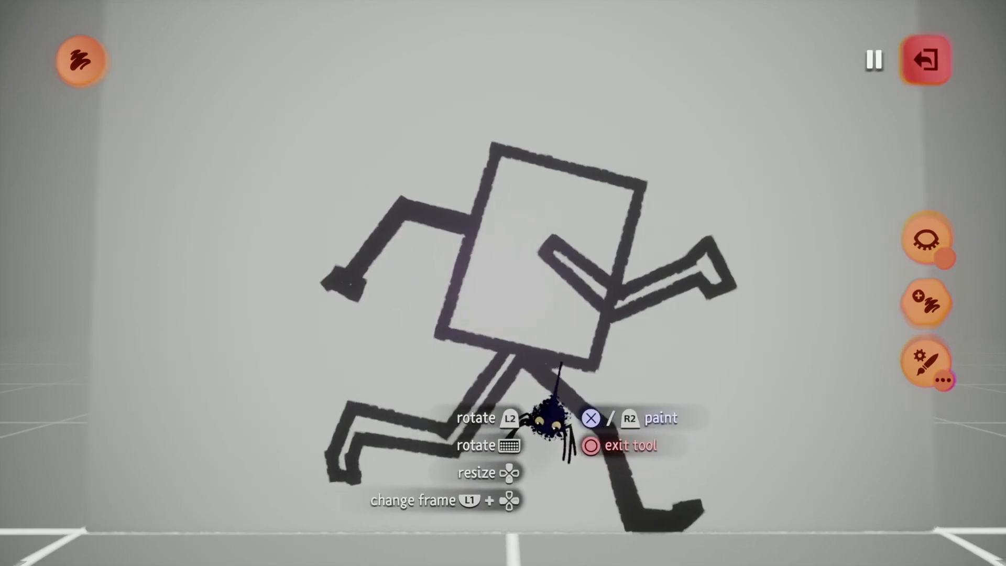
Delete the torso's front edge and redraw it with ruled strokes above and below the near arm, leaving the arm's interior clear.
key(Escape)
key(Delete)
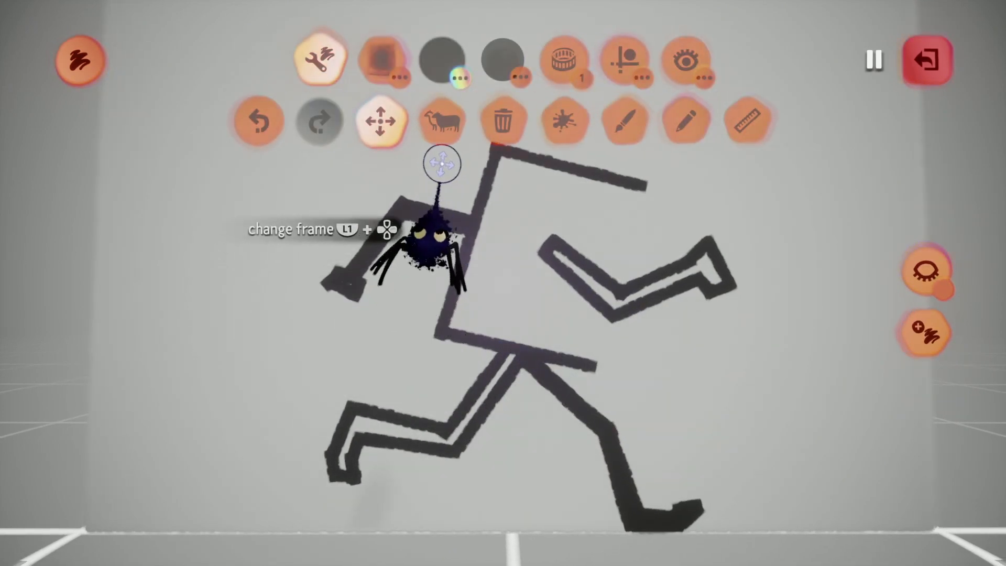
click(747, 120)
drag(638, 247, 584, 426)
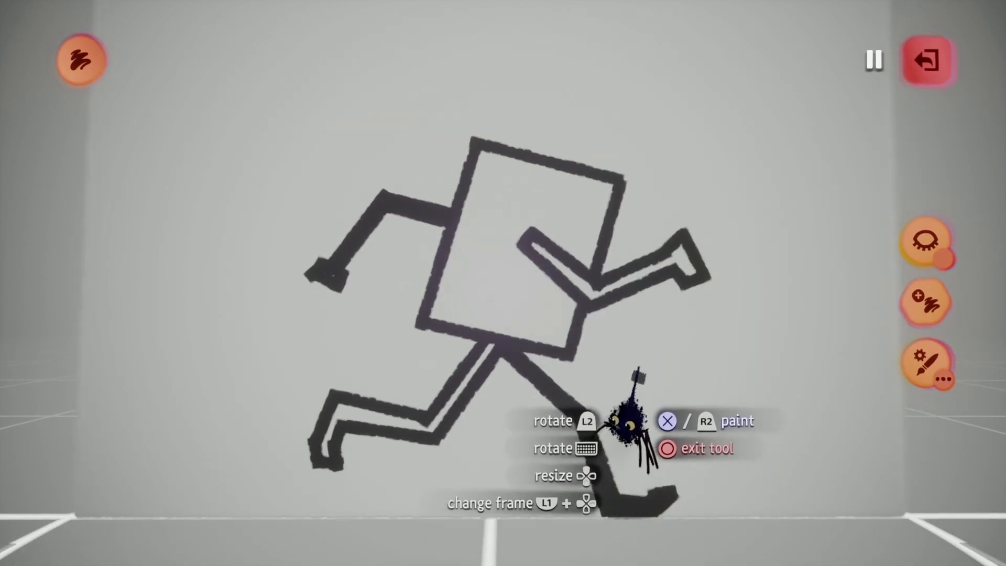
Advance to frame 2 and draw the leaning rectangular torso slightly higher than the ghosted one from frame 1.
click(550, 88)
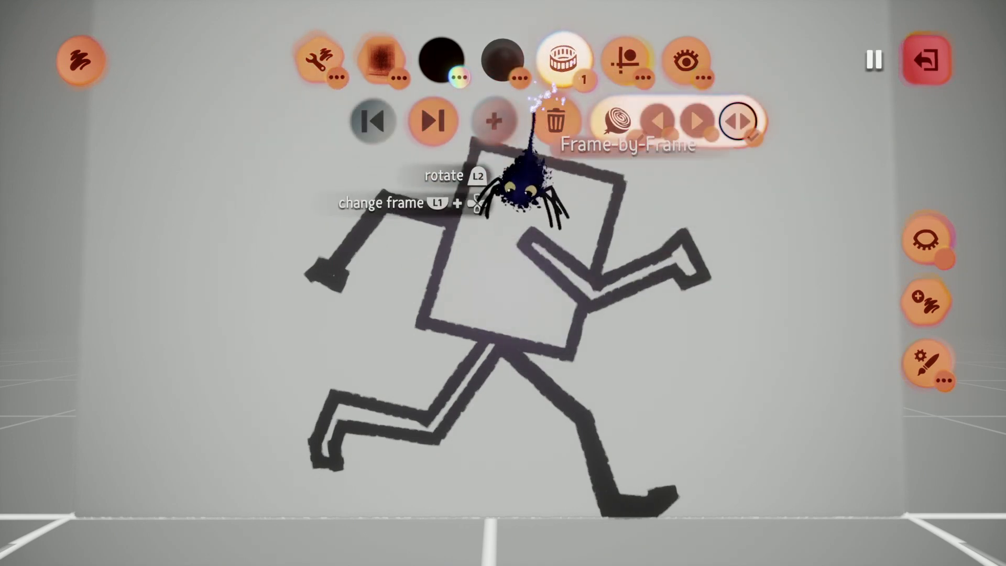
click(432, 123)
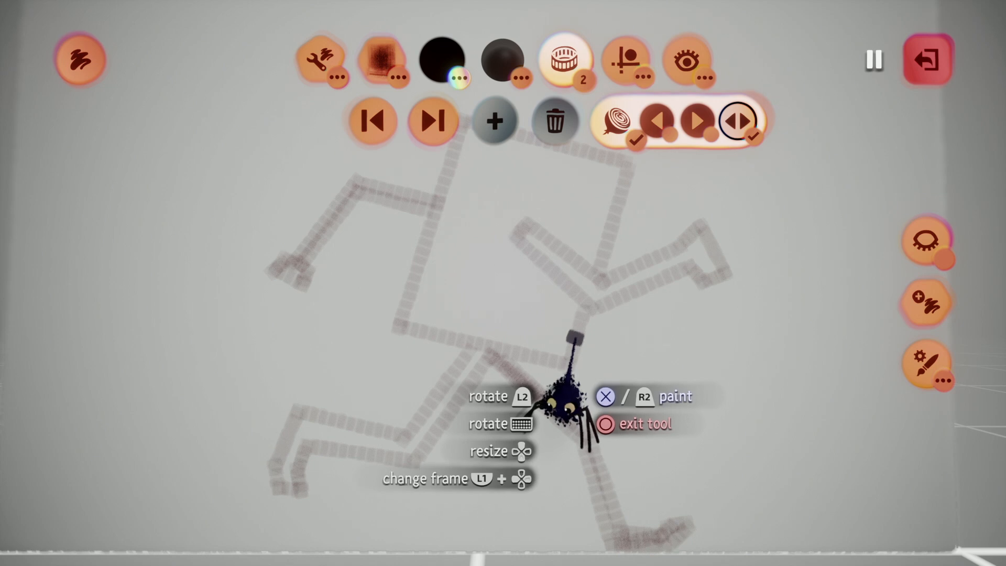
mouse_move(575, 335)
mouse_down()
mouse_move(409, 304)
mouse_move(468, 93)
mouse_up()
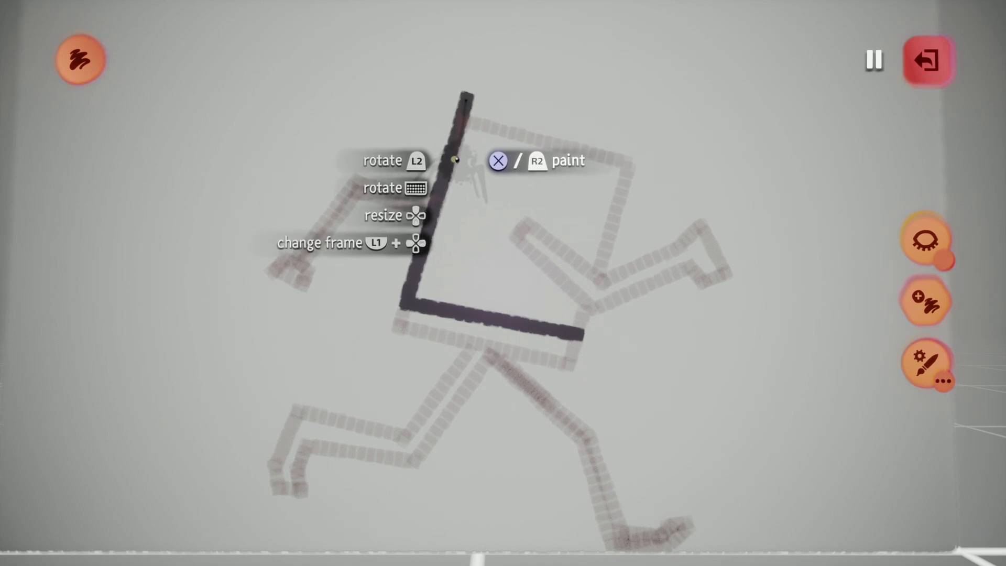
mouse_move(459, 157)
mouse_down()
mouse_move(555, 170)
mouse_move(638, 206)
mouse_move(588, 360)
mouse_up()
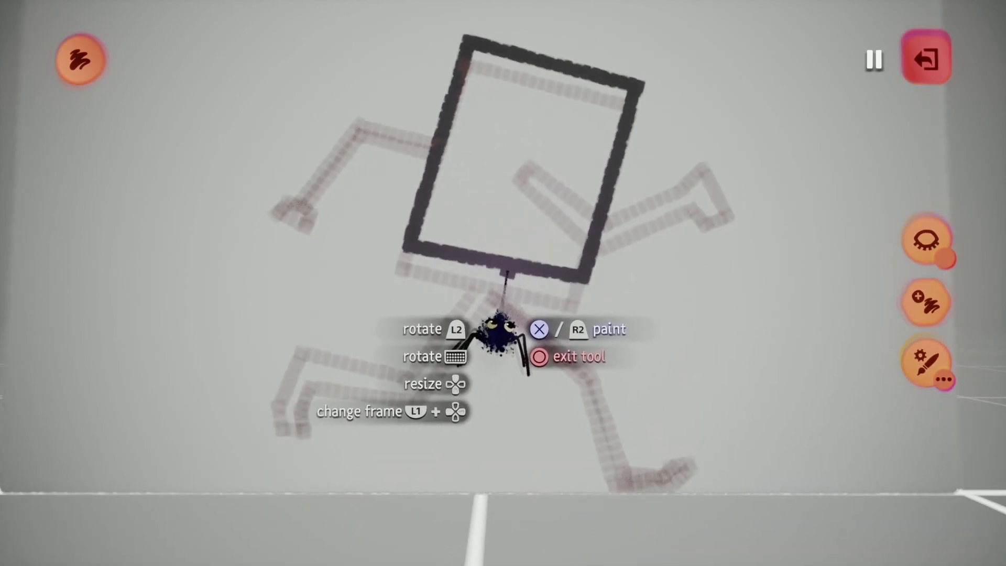
Draw the frame 2 legs: a solid supporting leg closer under the body and an outlined rear leg with its shin lifted horizontally.
mouse_move(507, 273)
mouse_down()
mouse_move(548, 372)
mouse_move(544, 357)
mouse_move(558, 361)
mouse_move(536, 479)
mouse_move(581, 480)
mouse_move(598, 468)
mouse_move(586, 489)
mouse_up()
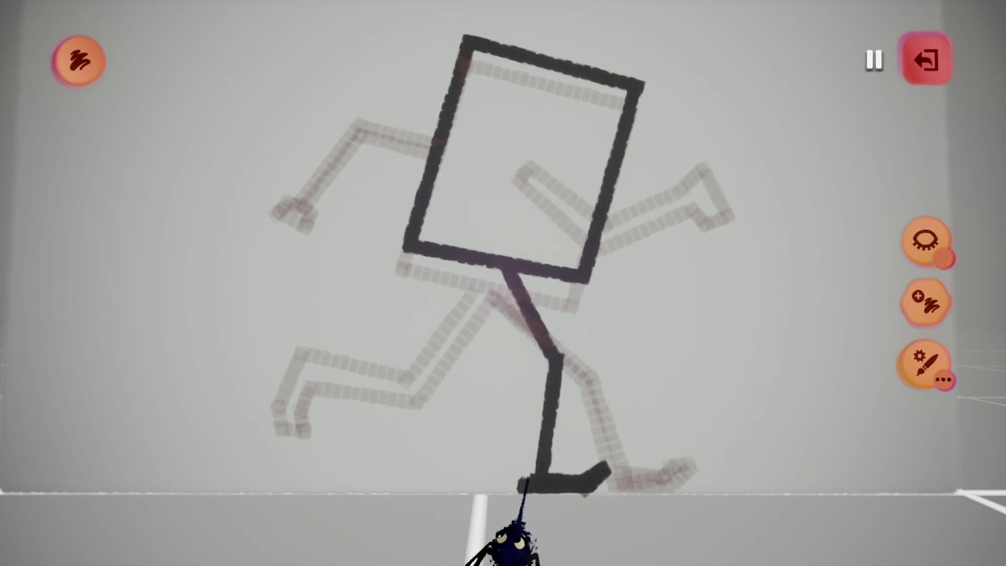
drag(548, 358, 506, 274)
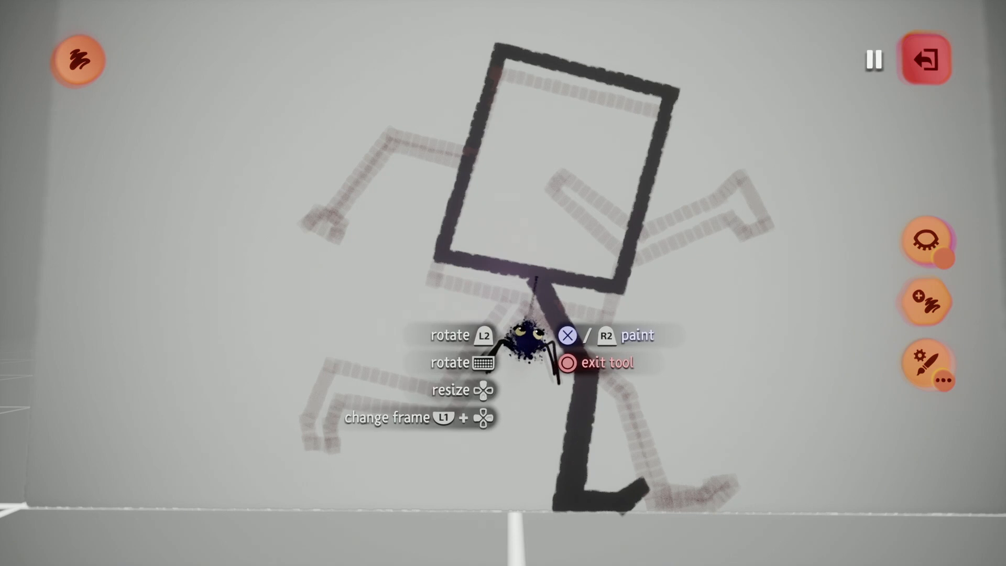
drag(533, 276, 531, 371)
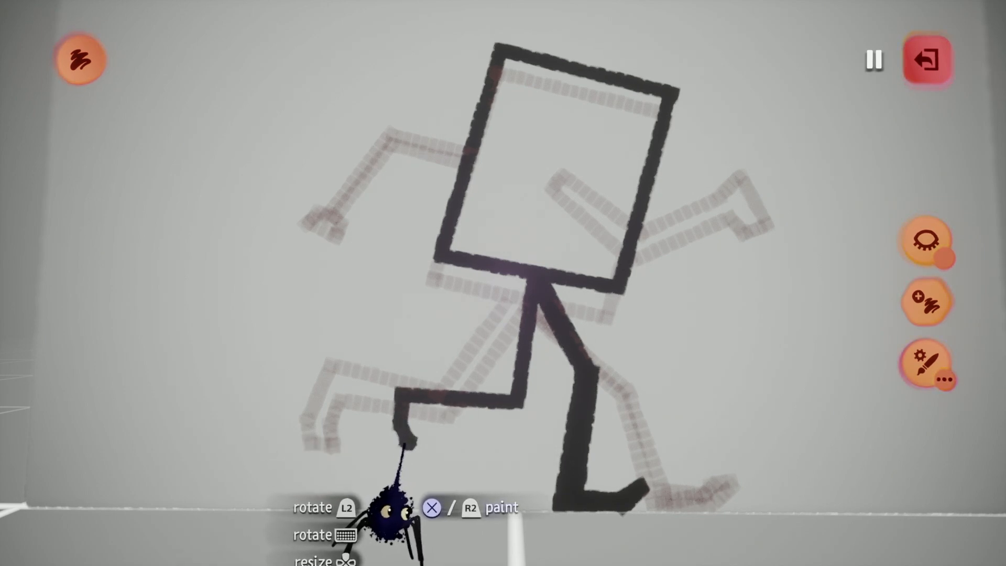
mouse_move(376, 427)
mouse_down()
mouse_move(382, 367)
mouse_move(468, 361)
mouse_up()
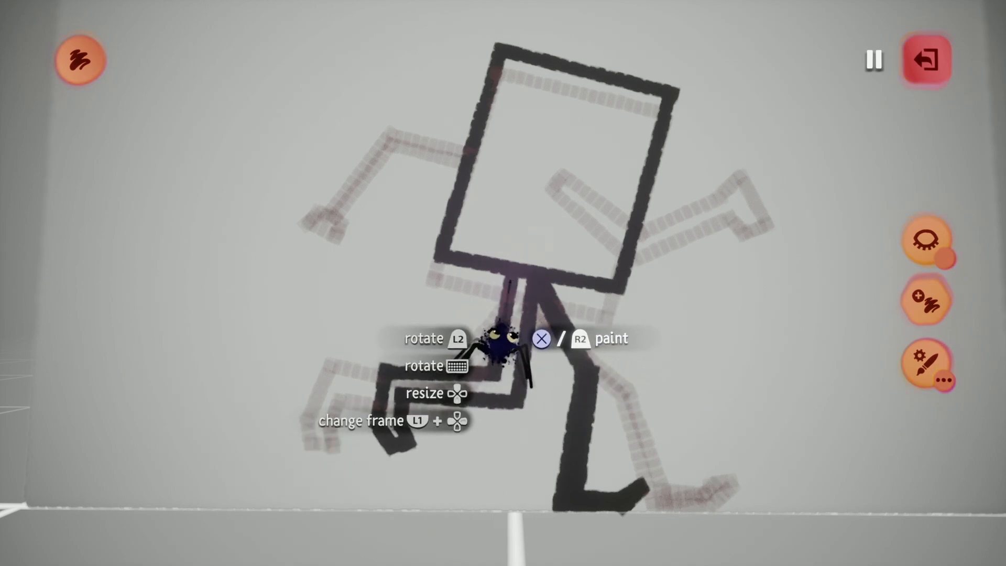
scroll(485, 474, down, 1)
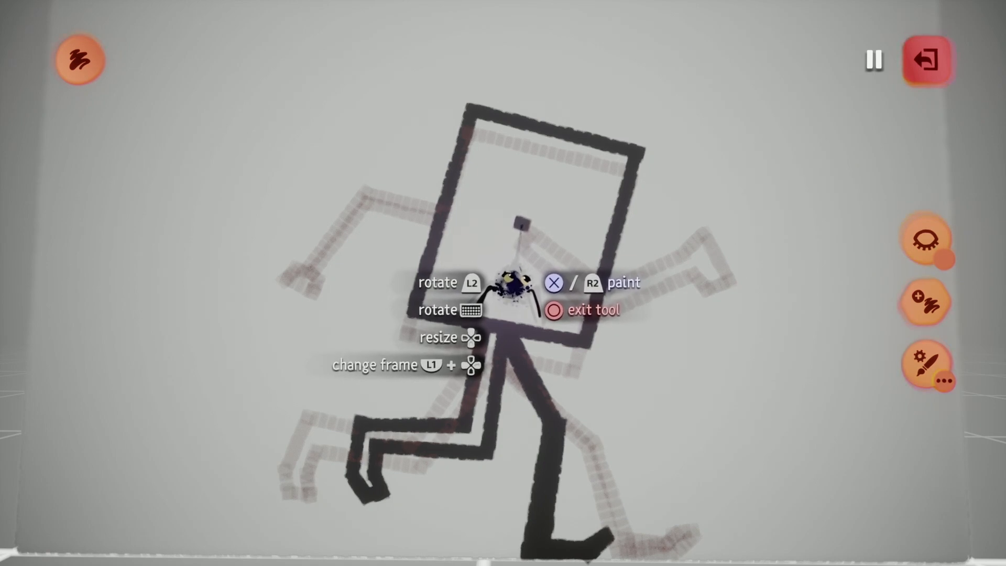
Draw the frame 2 near arm as an outline with the upper arm hanging down the torso and the forearm pointing forward.
drag(520, 224, 506, 270)
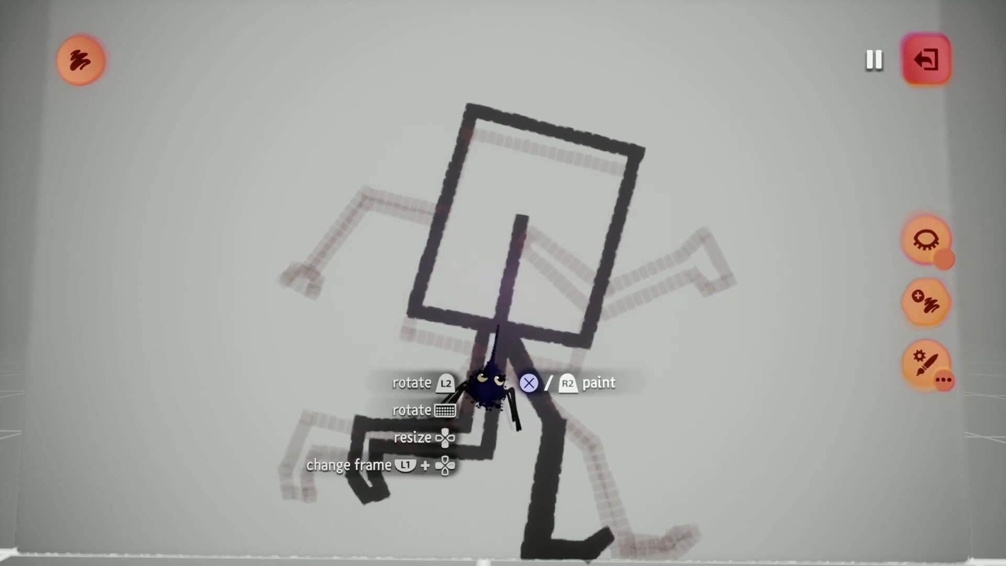
mouse_move(570, 367)
mouse_down()
mouse_move(612, 400)
mouse_move(635, 360)
mouse_move(568, 336)
mouse_up()
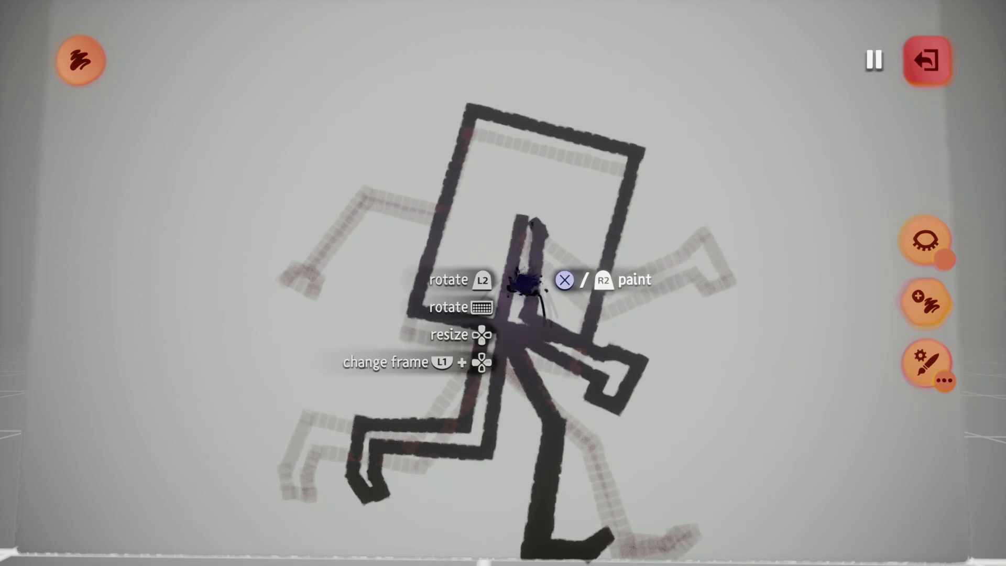
drag(542, 231, 522, 220)
Delete the torso's bottom edge, redraw it from the rear corner to the hip, and draw the solid far arm hanging behind the body.
key(Escape)
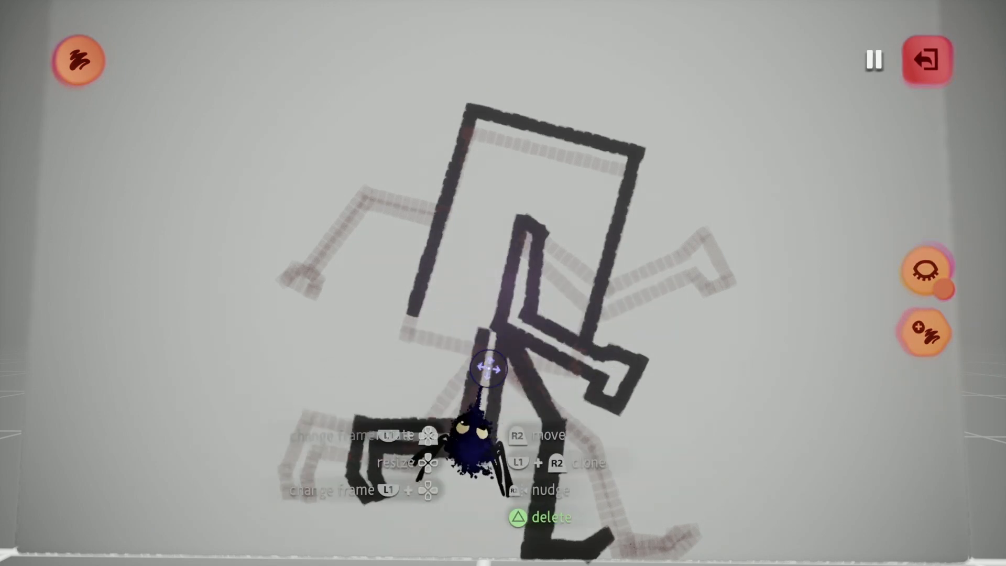
key(Tab)
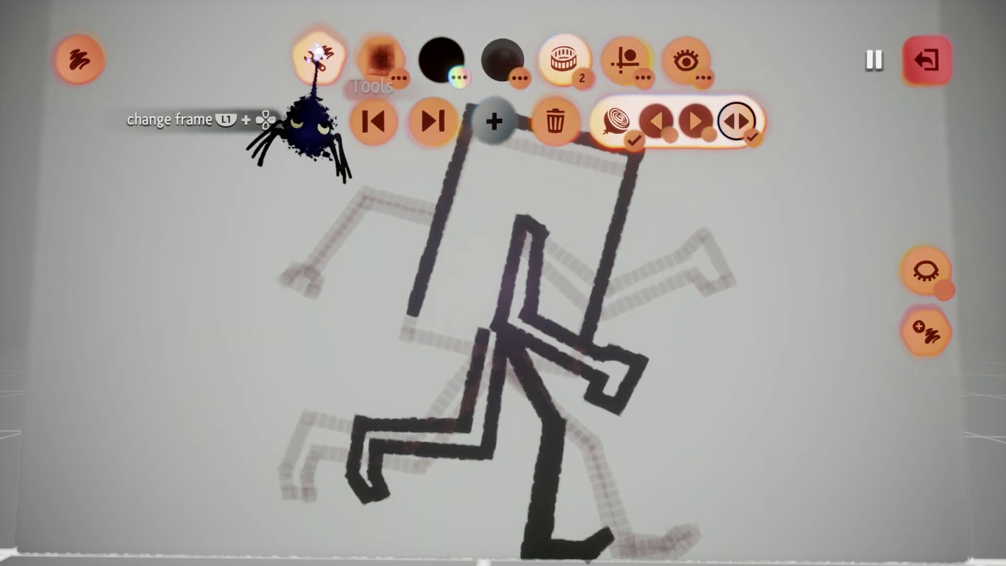
click(317, 58)
click(748, 118)
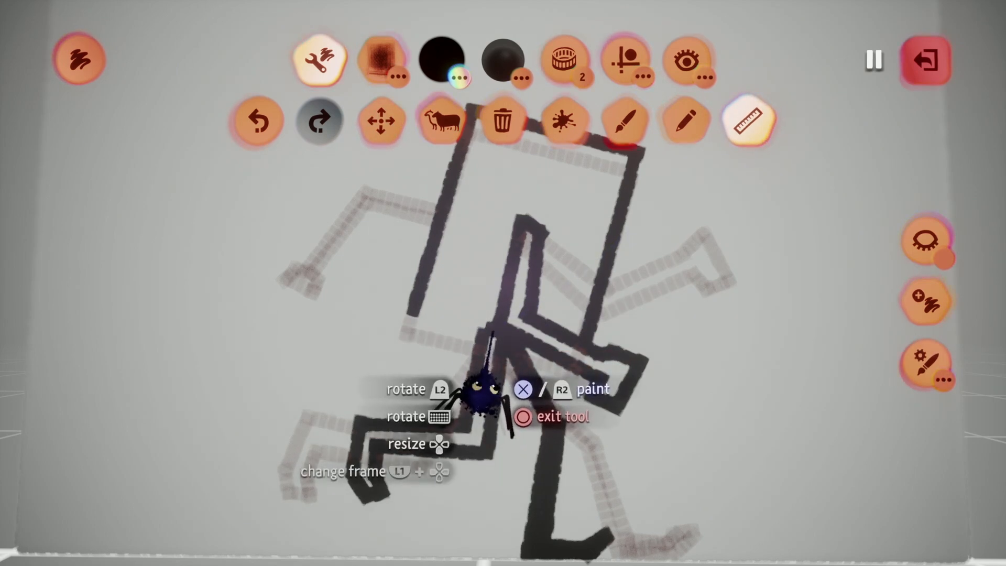
drag(493, 332, 415, 314)
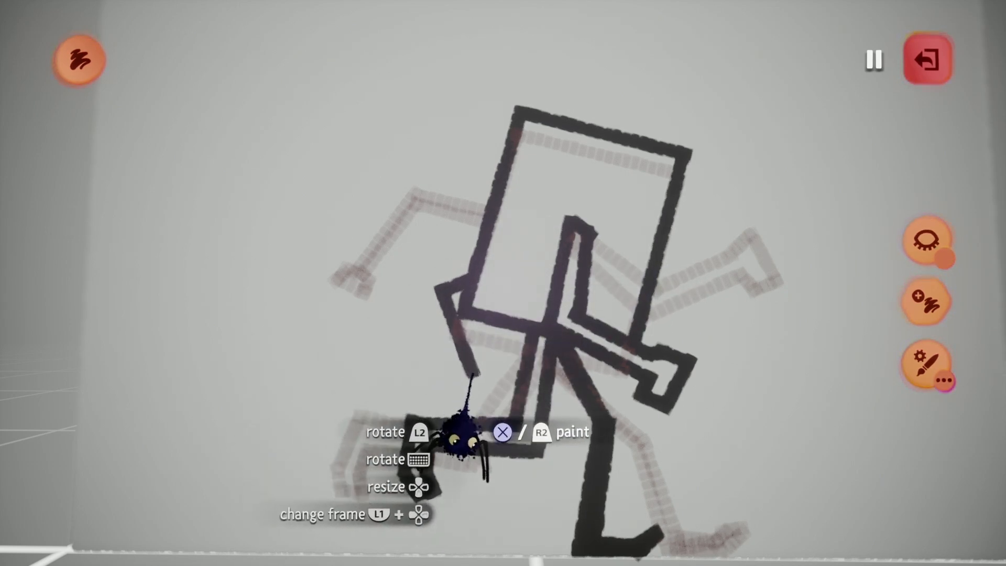
mouse_move(470, 377)
mouse_down()
mouse_move(465, 388)
mouse_move(501, 373)
mouse_up()
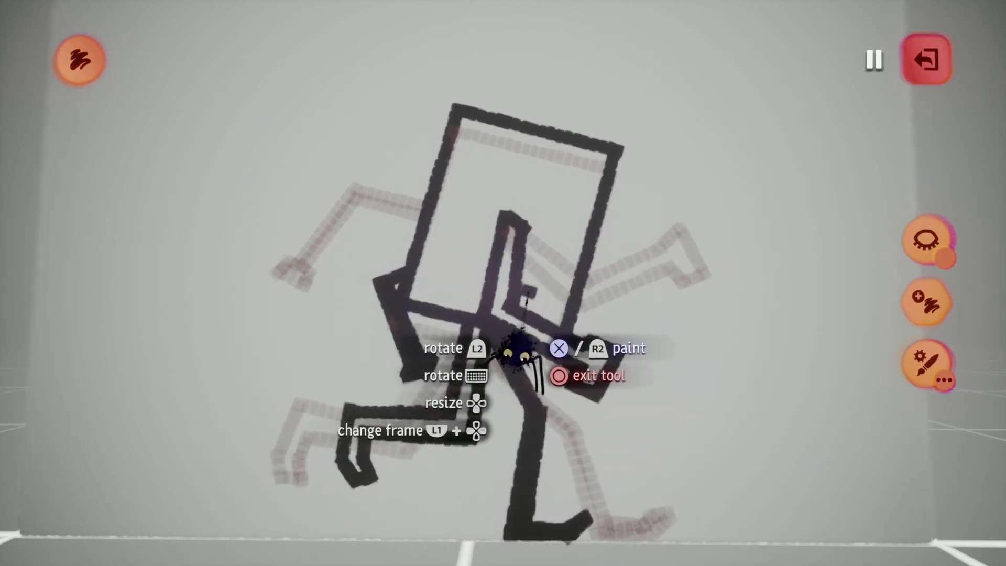
Advance the frame-by-frame animation to frame 3.
key(Tab)
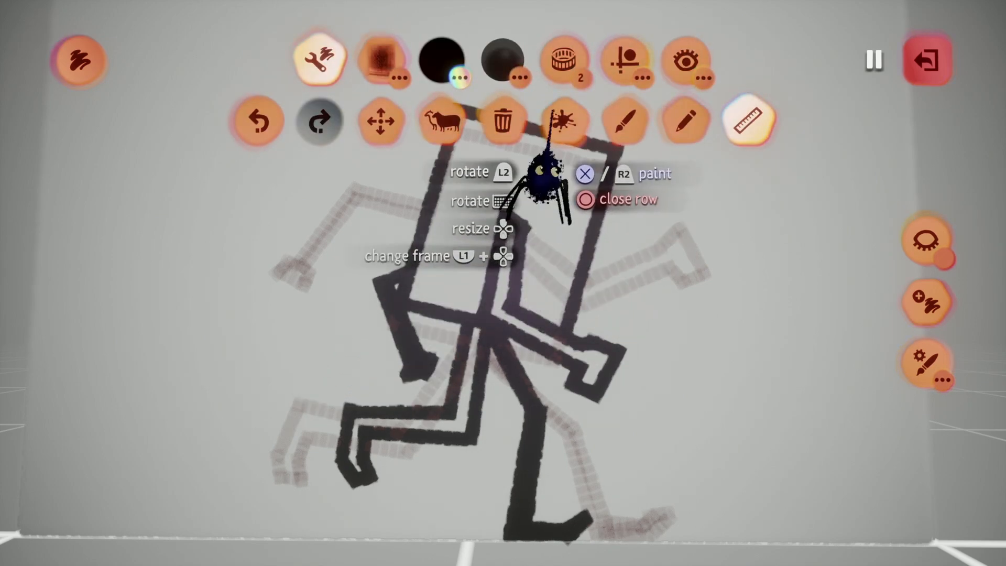
click(562, 53)
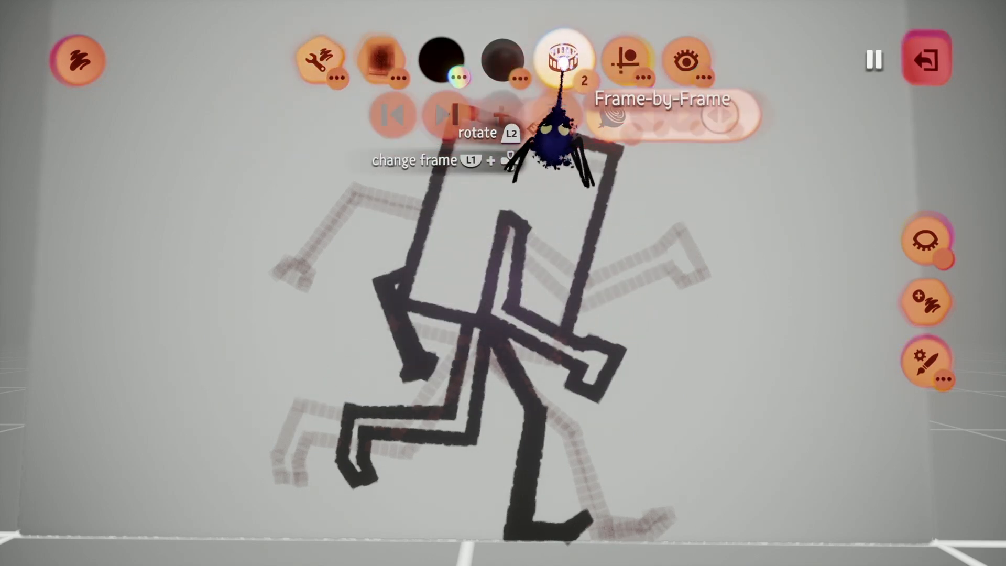
click(430, 121)
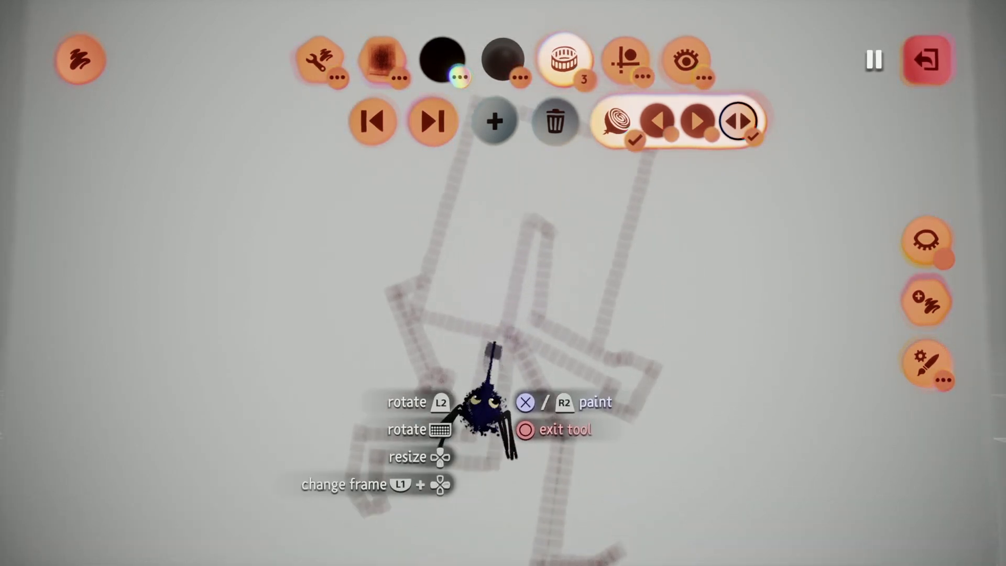
Draw the frame 3 torso as a forward-tilted box slightly above the ghosted one, undoing and redrawing its front and bottom edges as a closed outline.
mouse_move(500, 314)
mouse_down()
mouse_move(461, 290)
mouse_move(418, 286)
mouse_move(465, 108)
mouse_move(482, 83)
mouse_up()
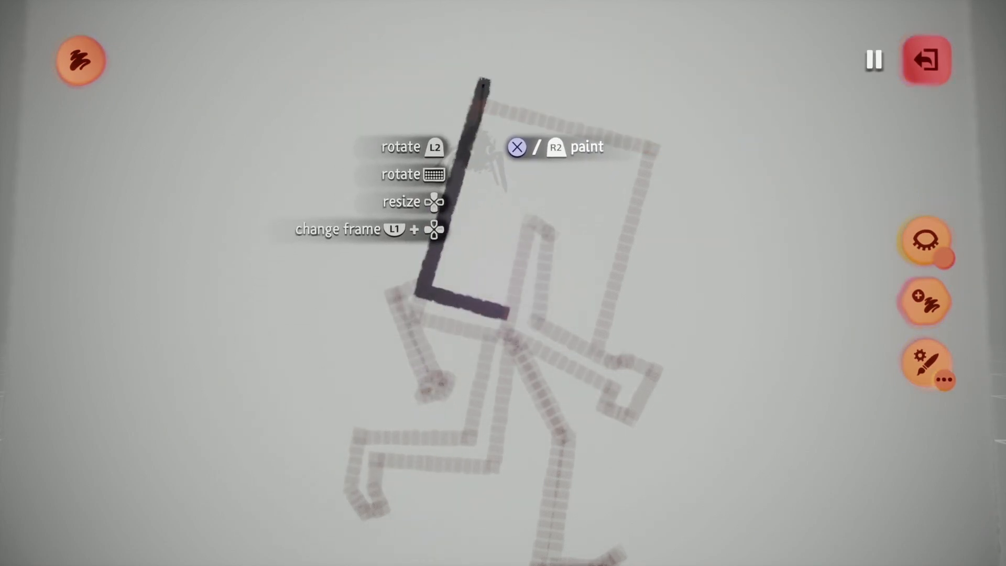
mouse_move(482, 83)
mouse_down()
mouse_move(658, 126)
mouse_move(602, 332)
mouse_move(551, 315)
mouse_up()
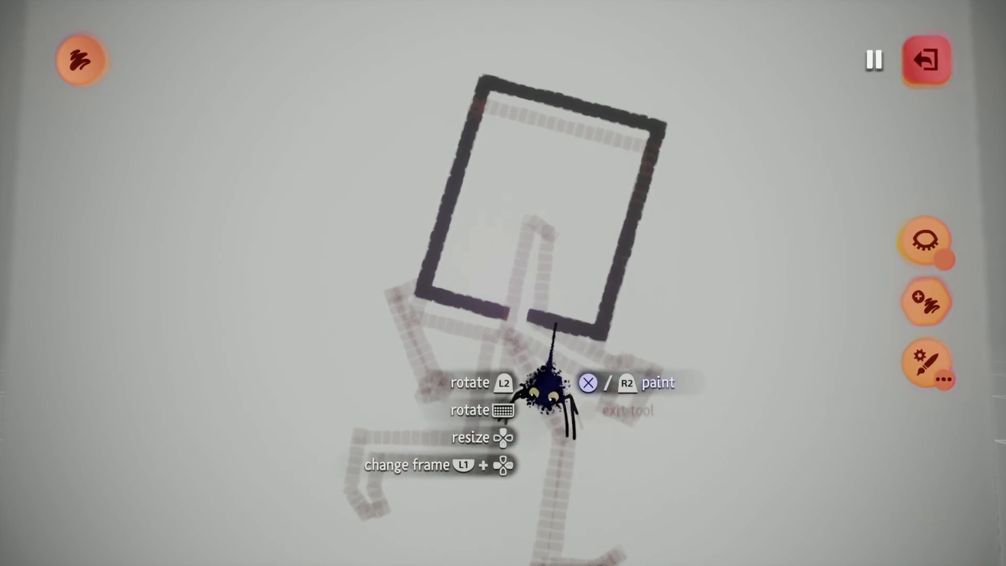
key(ctrl+z)
key(ctrl+z)
key(Escape)
key(ctrl+z)
key(Escape)
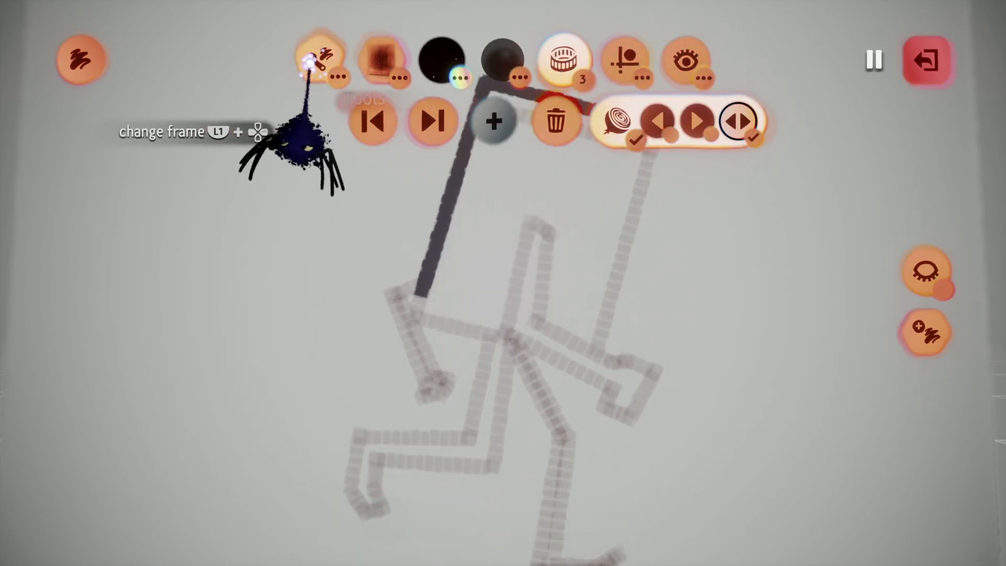
click(315, 62)
click(747, 121)
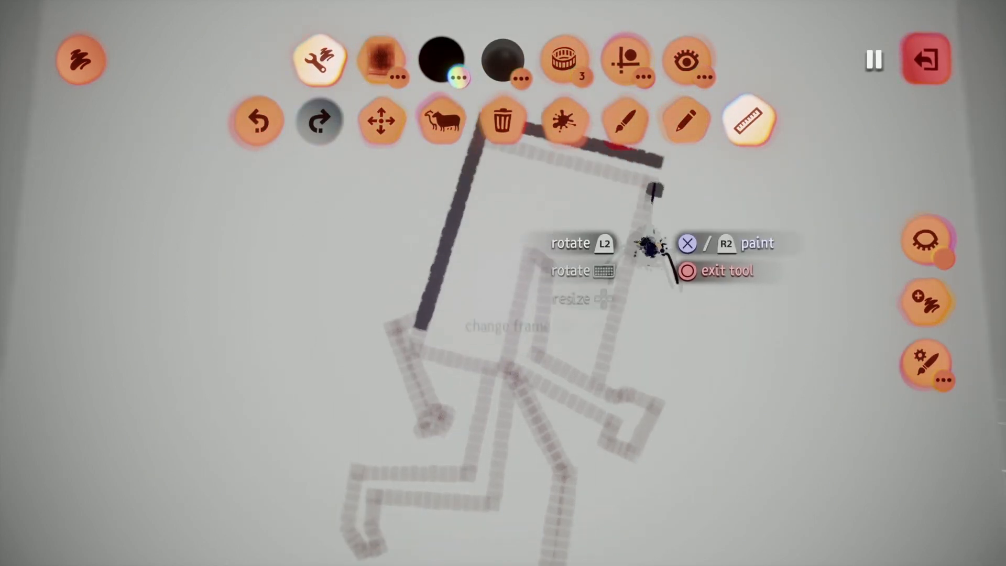
mouse_move(655, 172)
mouse_down()
mouse_move(591, 400)
mouse_move(603, 372)
mouse_move(422, 328)
mouse_move(429, 332)
mouse_up()
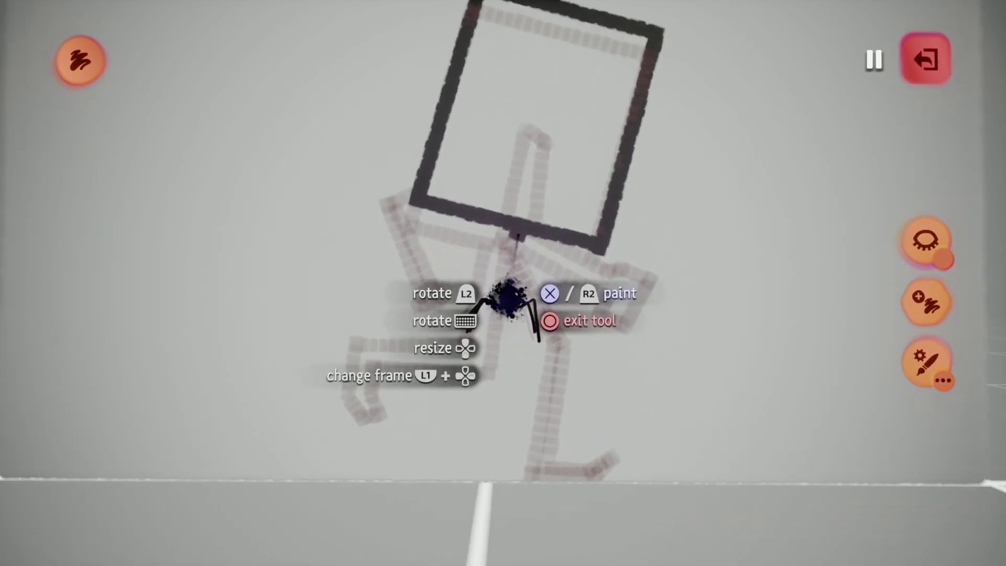
Draw the frame 3 legs: a solid supporting leg under the hip and an outlined leg with its knee forward and shin lifted backward.
mouse_move(514, 233)
mouse_down()
mouse_move(517, 352)
mouse_move(477, 466)
mouse_move(544, 458)
mouse_move(461, 477)
mouse_move(490, 399)
mouse_move(498, 407)
mouse_move(495, 301)
mouse_move(501, 340)
mouse_up()
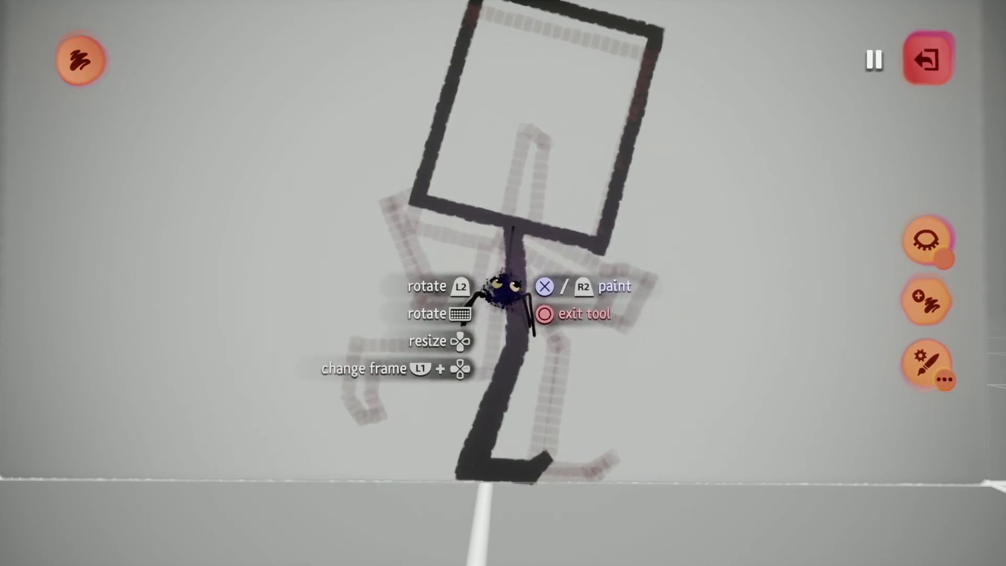
drag(508, 286, 495, 414)
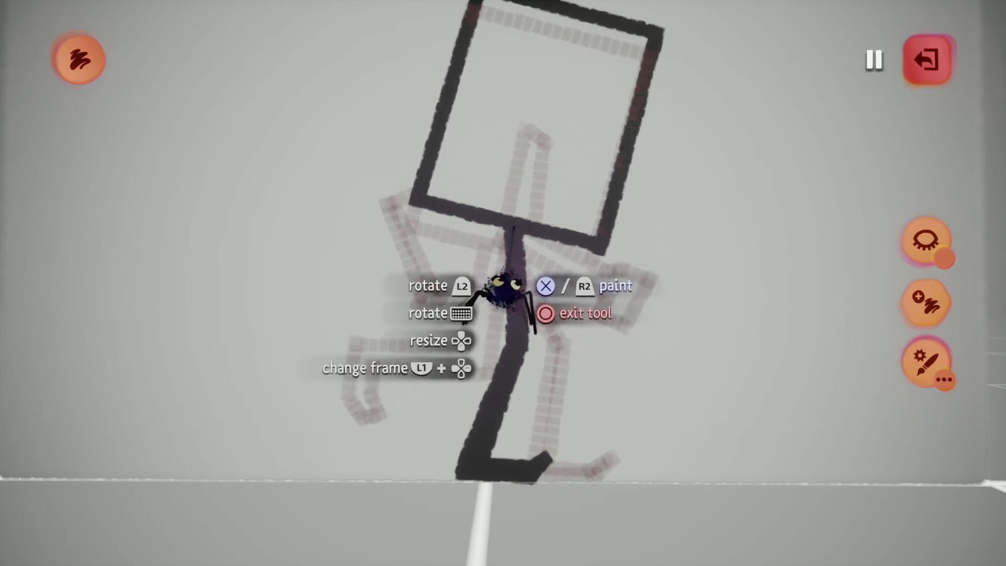
drag(512, 230, 597, 357)
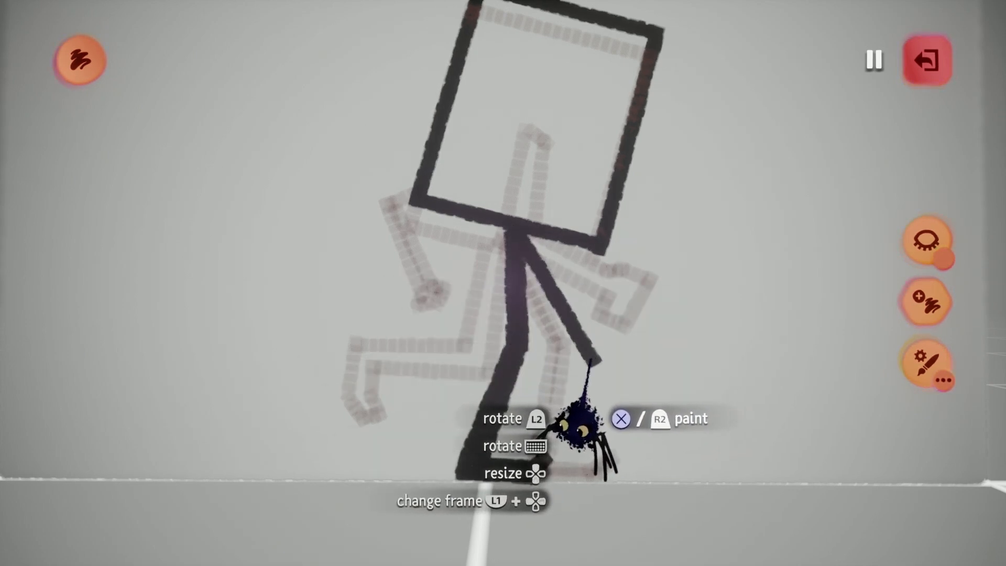
drag(592, 367, 469, 380)
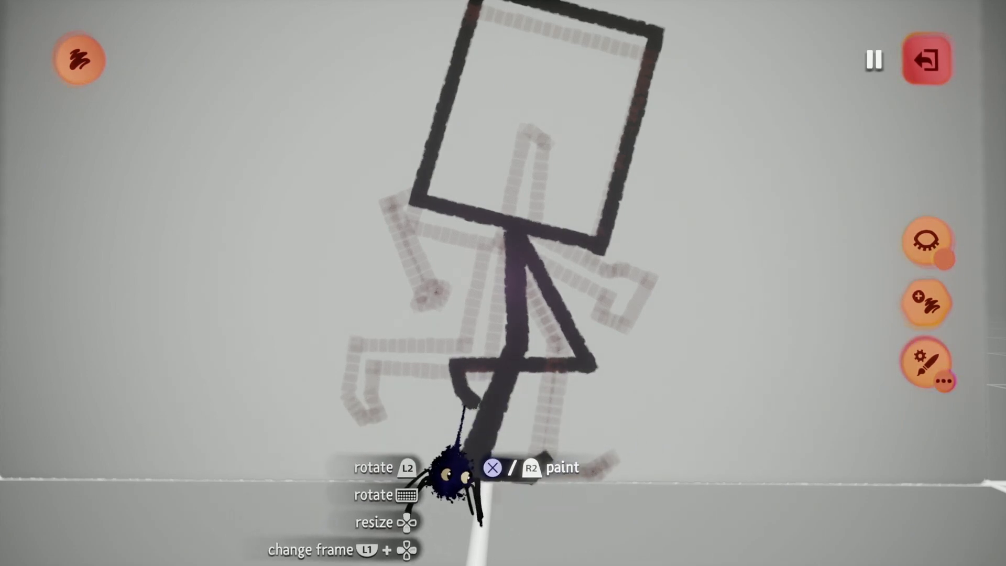
mouse_move(448, 402)
mouse_down()
mouse_move(433, 363)
mouse_move(434, 342)
mouse_move(449, 334)
mouse_up()
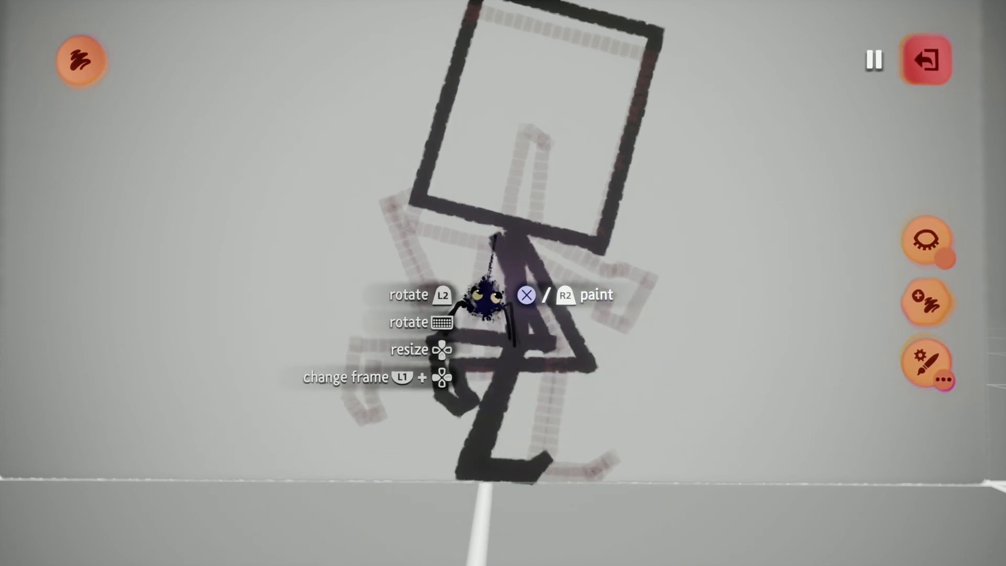
Delete the supporting leg's lower stroke and redraw the shin so it starts beneath the lifted leg's outline.
drag(519, 342, 504, 417)
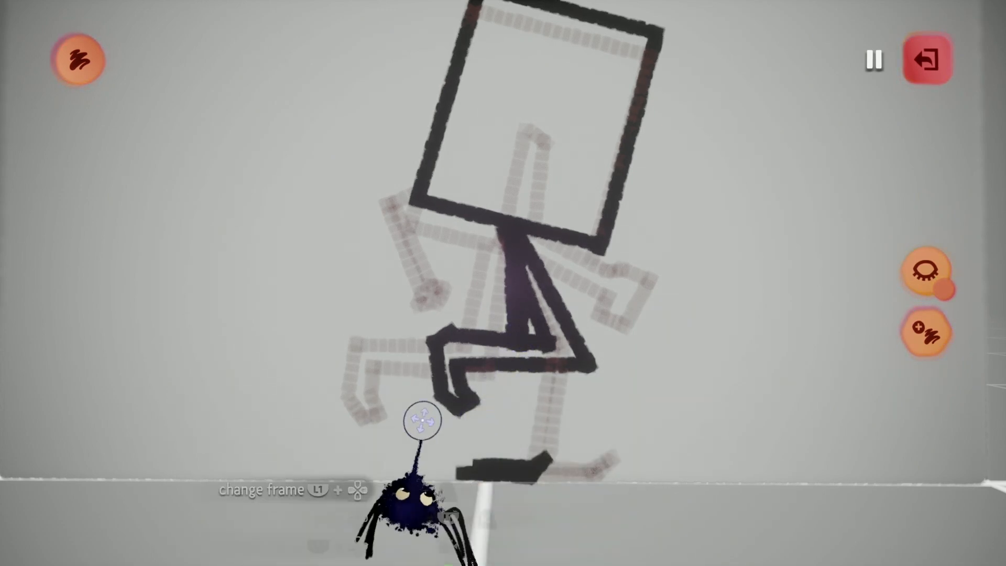
click(736, 129)
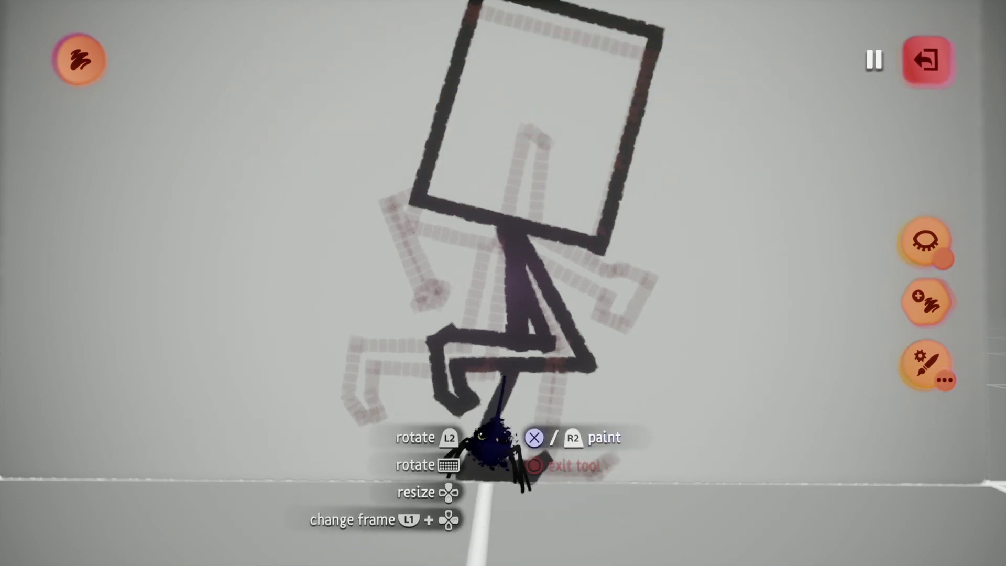
drag(492, 446, 445, 534)
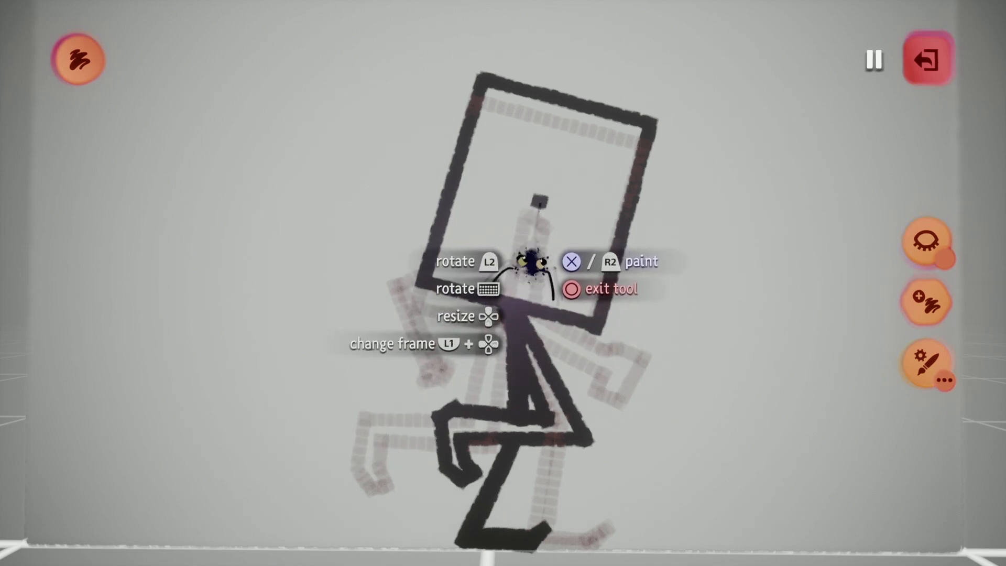
Draw the frame 3 near arm as an outline with the elbow drawn back behind the torso and the forearm pointing forward.
drag(537, 198, 444, 329)
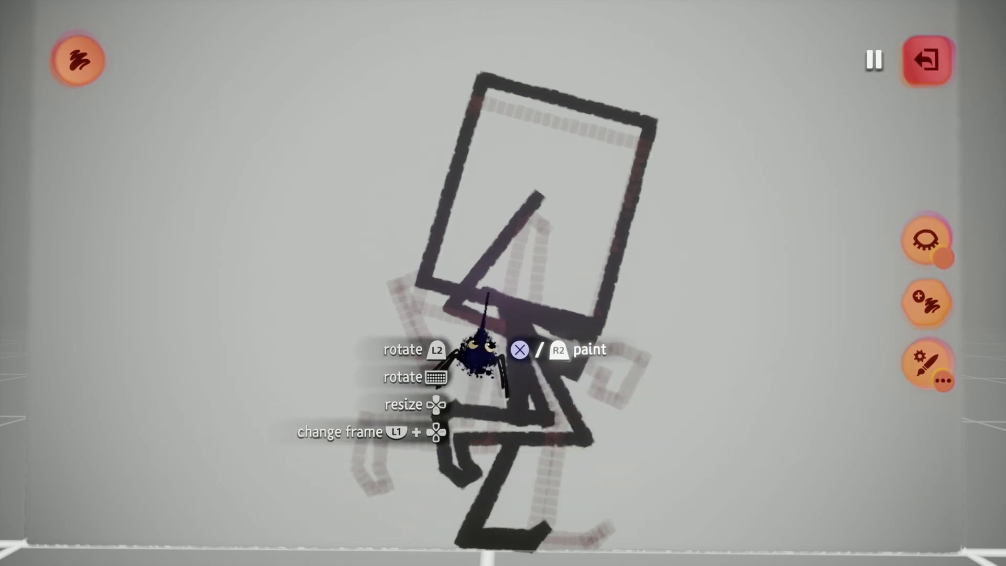
mouse_move(489, 293)
mouse_down()
mouse_move(548, 223)
mouse_move(536, 203)
mouse_up()
key(Escape)
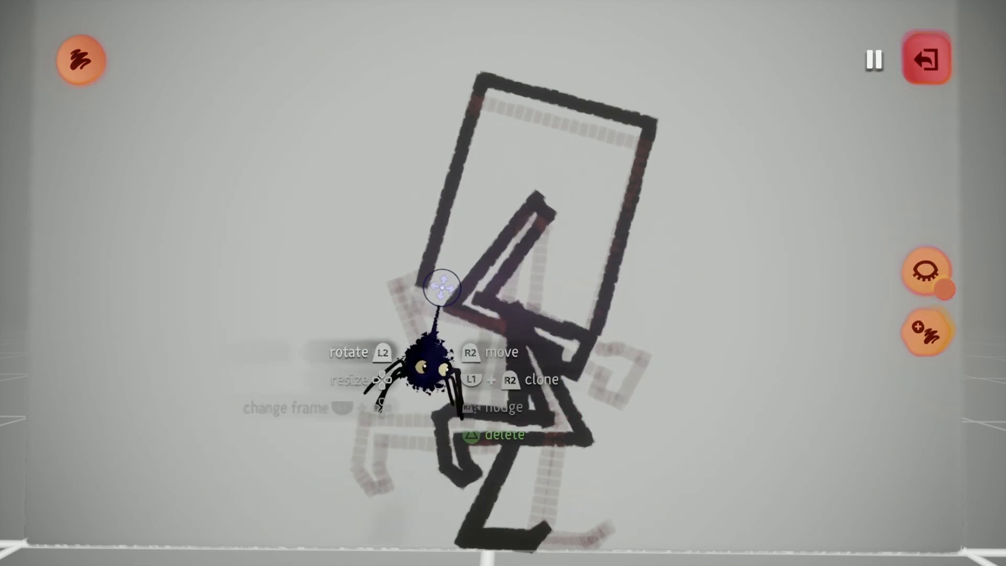
Delete the torso's bottom edge and the thighs overlapping the near arm, and redraw them so they stop at the arm's outline.
scroll(515, 362, up, 1)
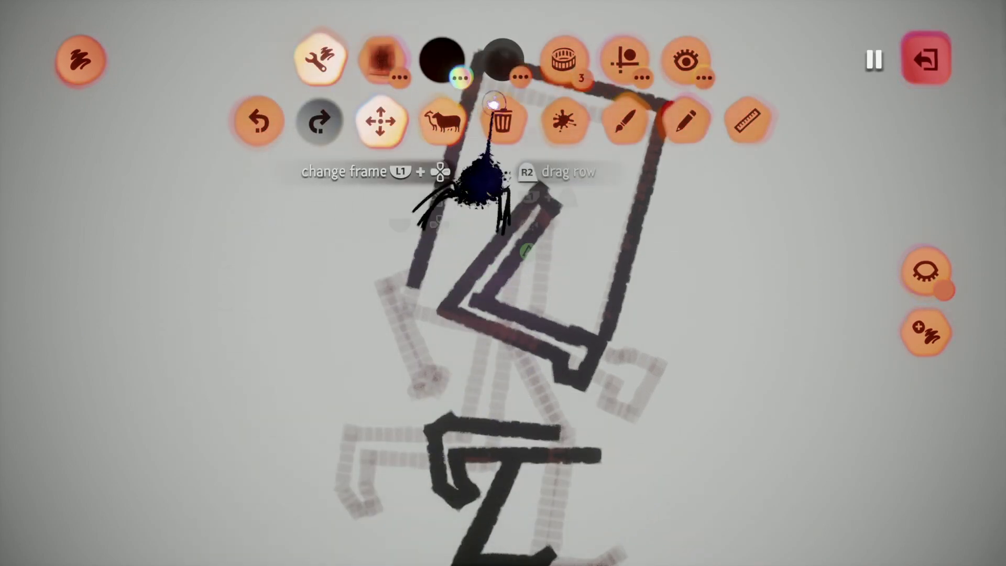
click(749, 109)
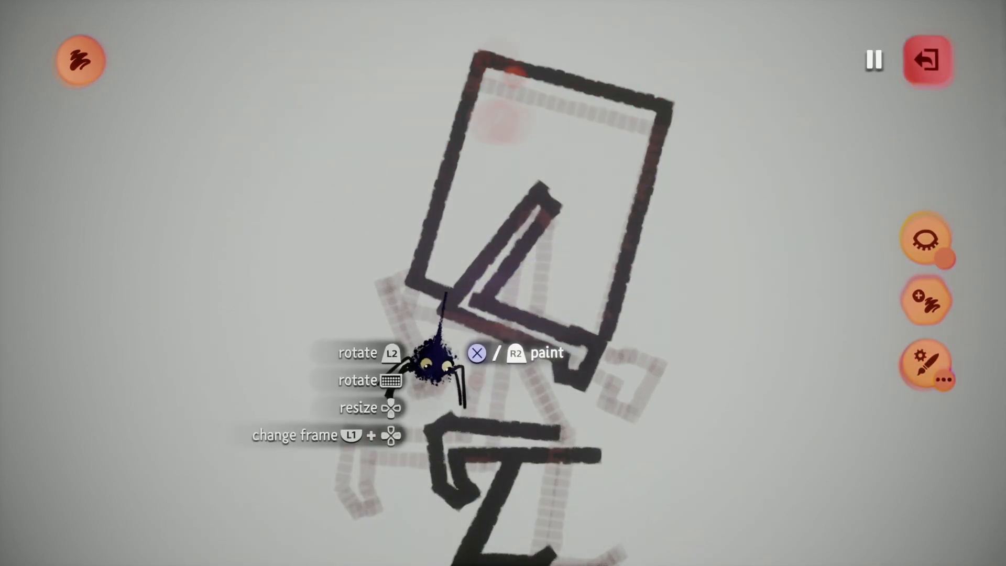
drag(551, 419, 512, 344)
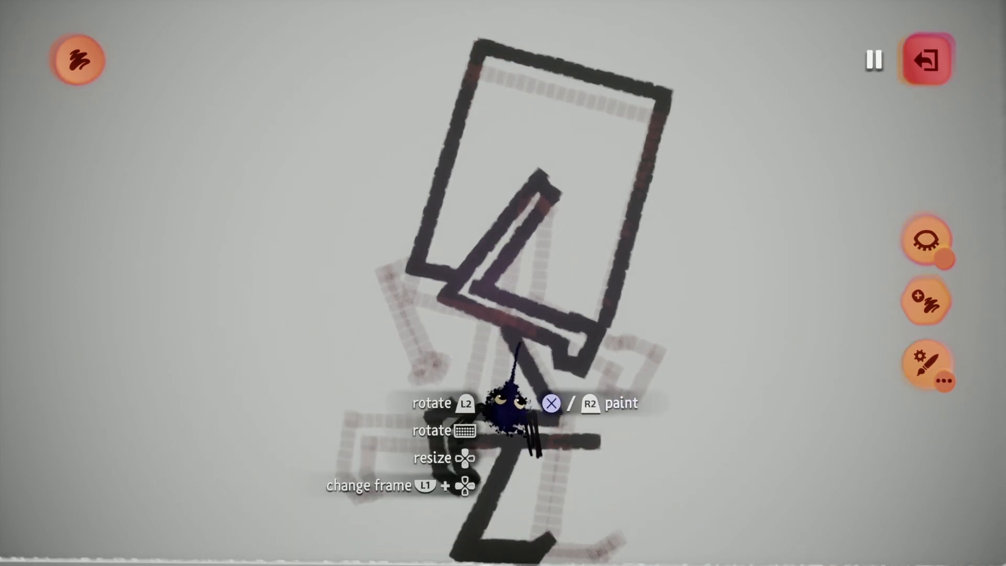
mouse_move(611, 434)
mouse_down()
mouse_move(568, 400)
mouse_move(533, 347)
mouse_up()
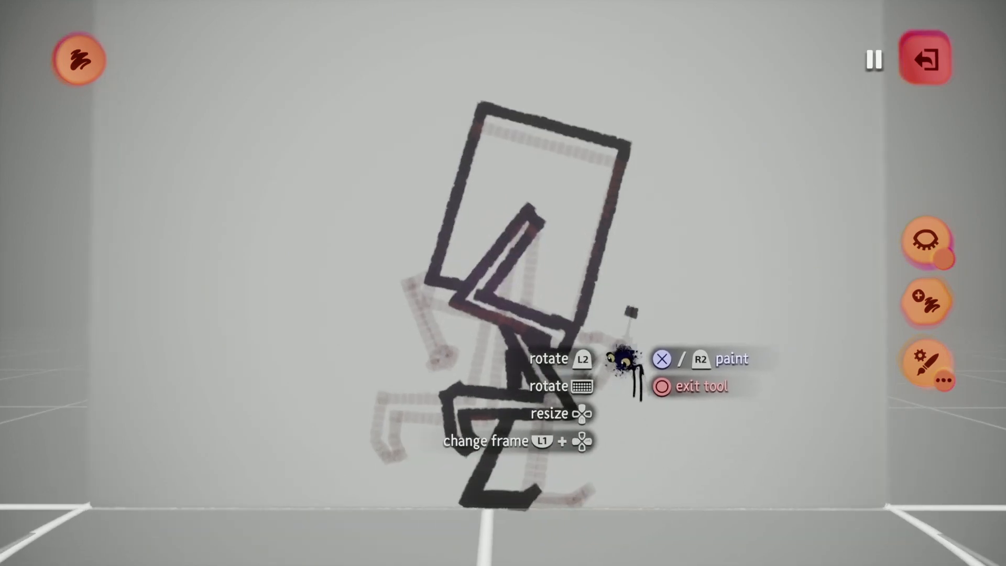
Paint a solid far-arm strip above frame 3's outlined forearm and advance the animation to frame 4.
click(563, 62)
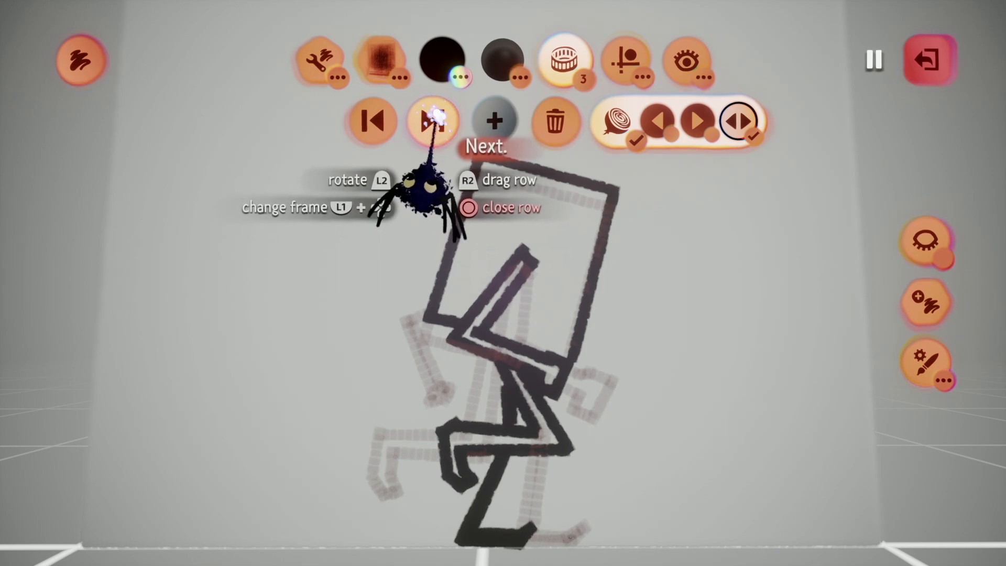
click(435, 120)
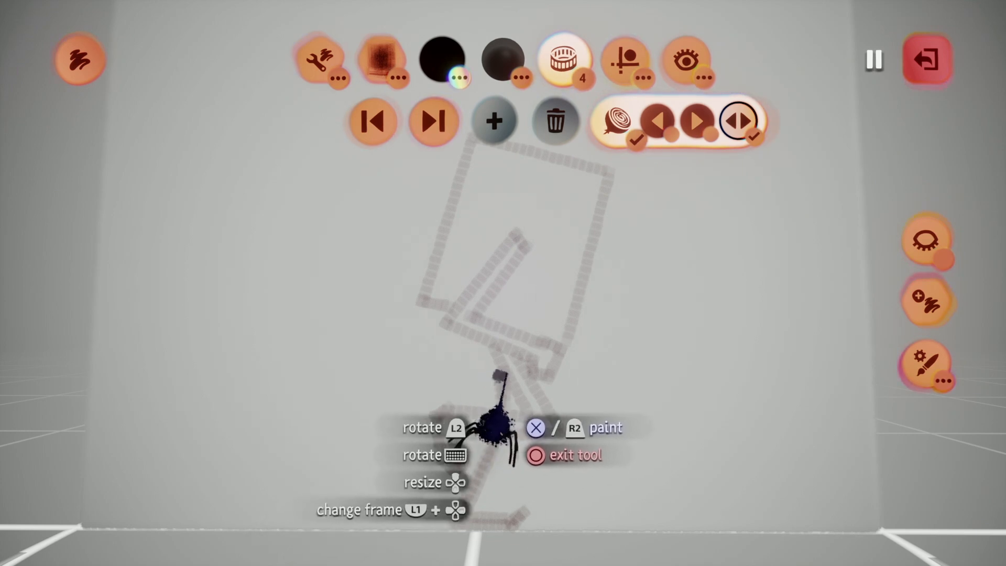
click(373, 121)
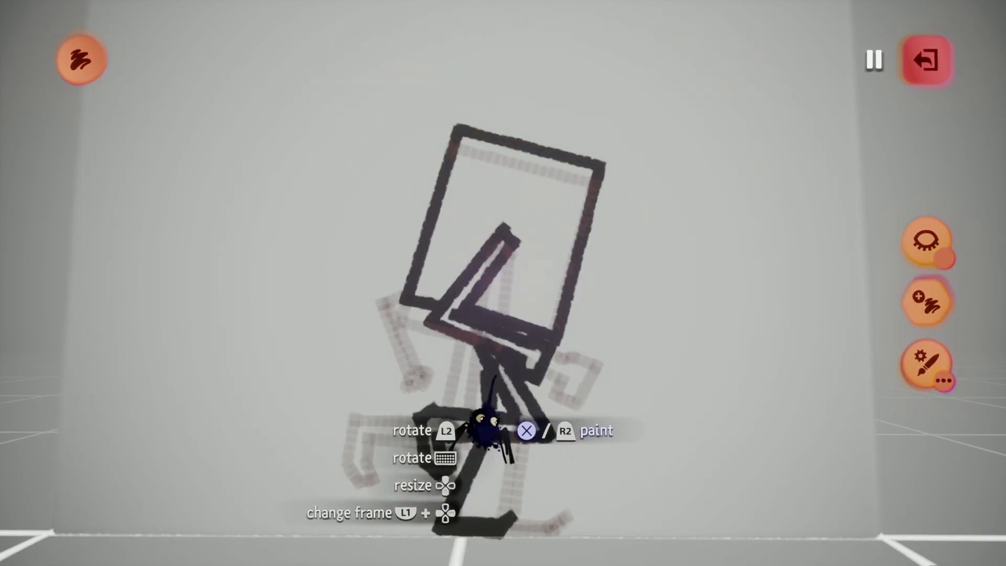
click(432, 120)
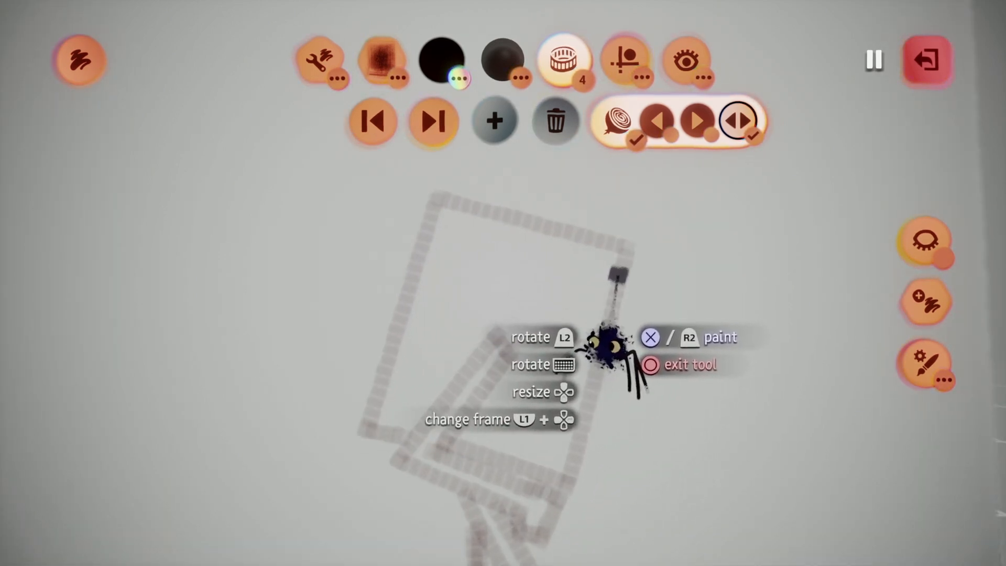
Draw the frame 4 torso as a closed, forward-tilted box slightly lower than the ghosted frame 3 torso.
mouse_move(606, 341)
mouse_down()
mouse_move(431, 287)
mouse_move(400, 341)
mouse_move(340, 524)
mouse_up()
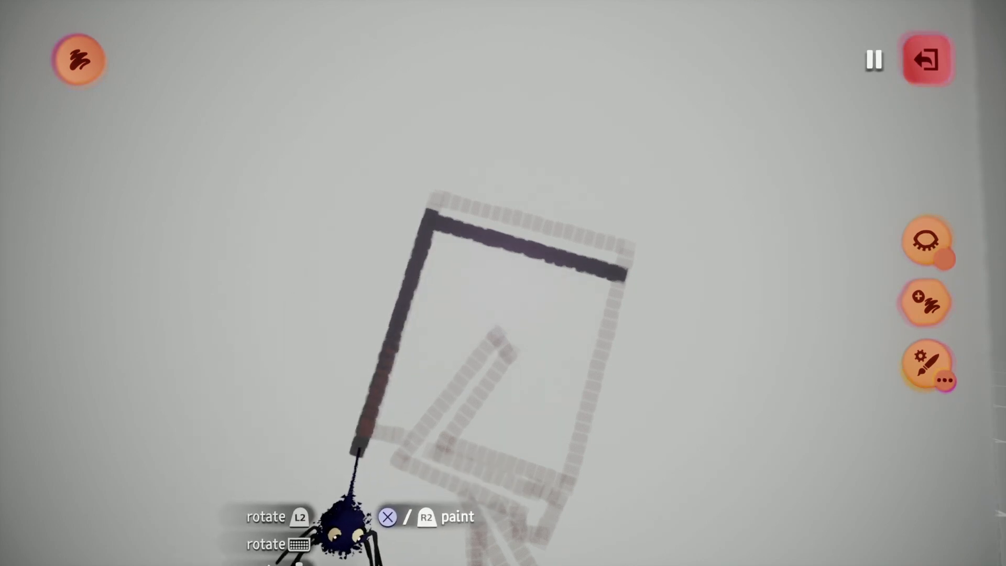
drag(607, 350, 546, 508)
drag(560, 436, 559, 451)
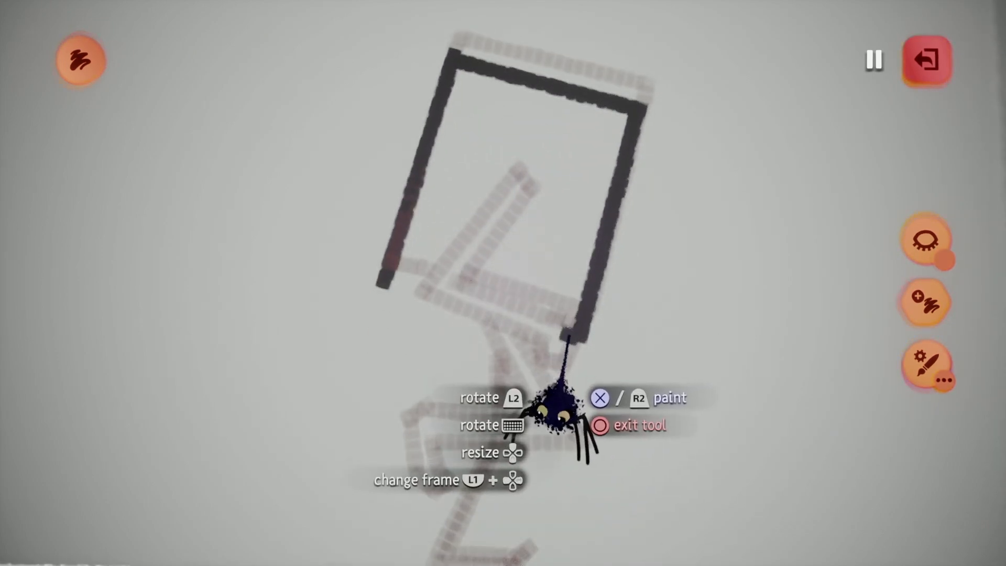
drag(558, 330, 367, 285)
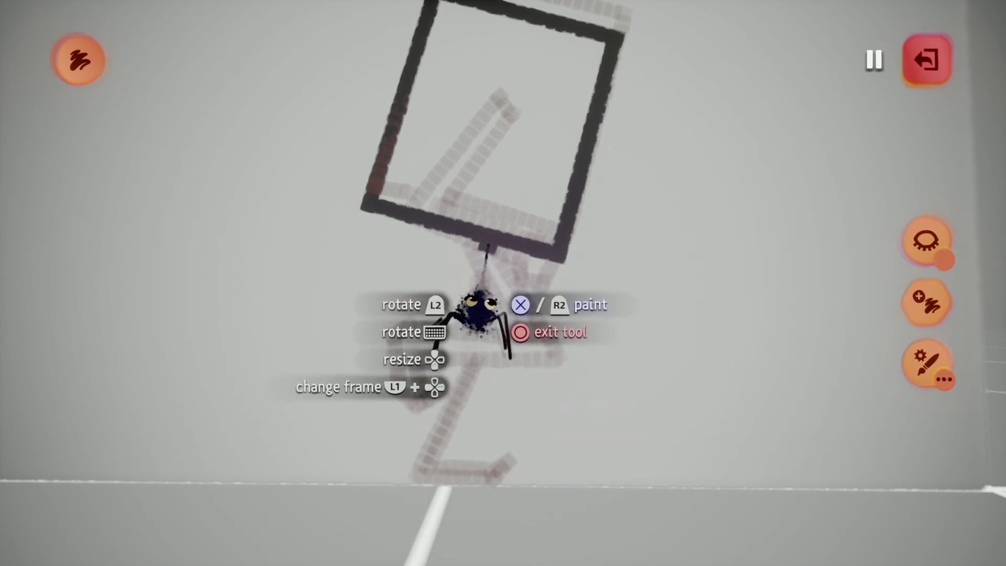
drag(491, 242, 600, 317)
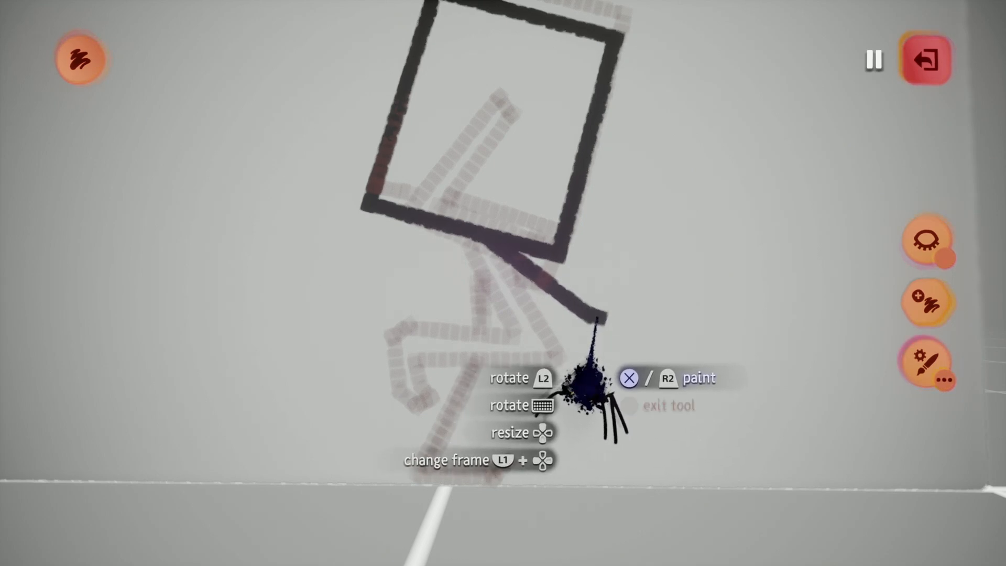
drag(597, 321, 652, 373)
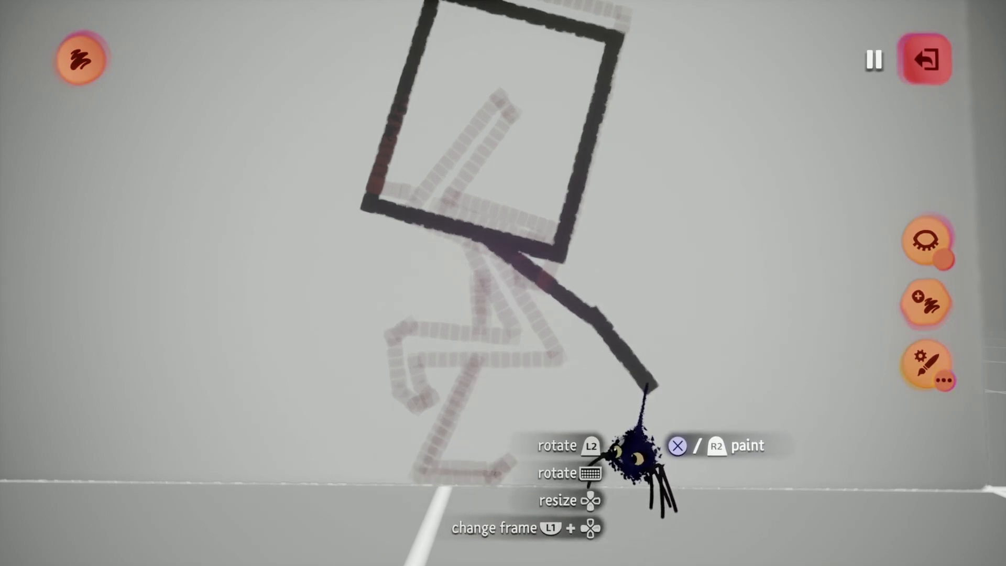
drag(634, 393, 644, 397)
key(ctrl+z)
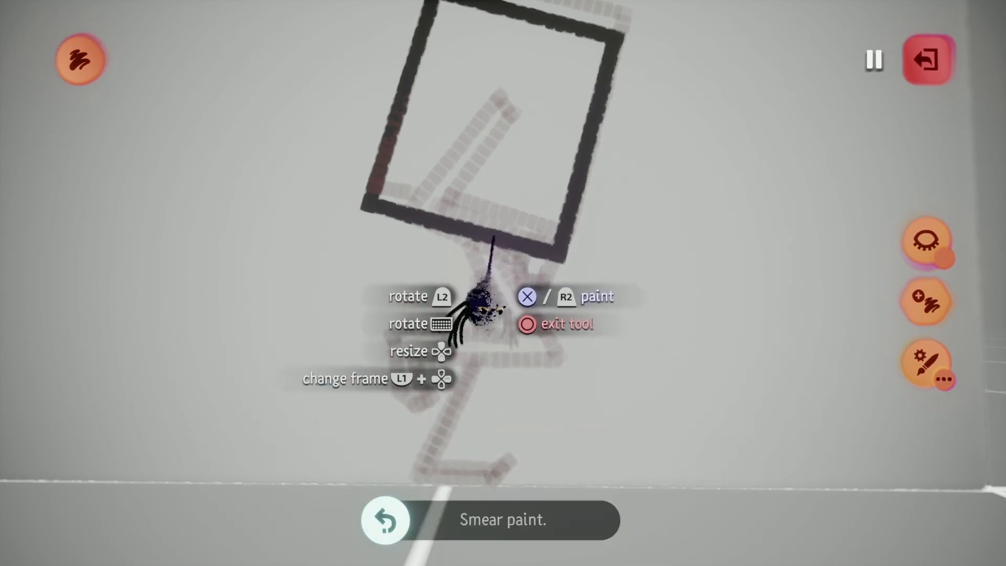
Draw the frame 4 legs in full stride: an outlined leg reaching forward with its toes raised and a solid leg stretched out behind.
mouse_move(474, 307)
mouse_down()
mouse_move(587, 343)
mouse_move(624, 431)
mouse_up()
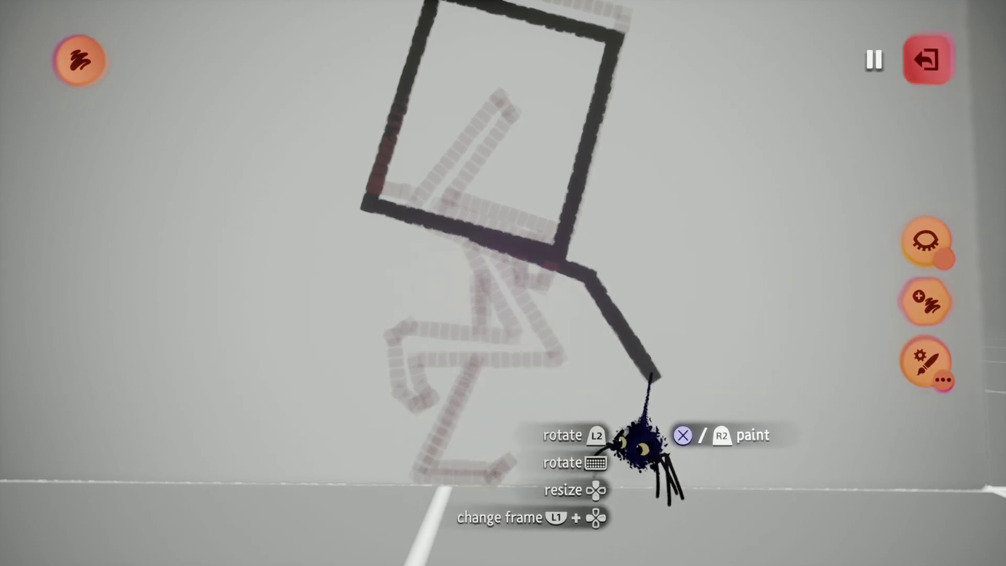
mouse_move(468, 314)
mouse_down()
mouse_move(558, 362)
mouse_move(587, 419)
mouse_up()
mouse_move(627, 383)
mouse_down()
mouse_move(701, 335)
mouse_move(700, 364)
mouse_move(634, 403)
mouse_move(630, 390)
mouse_up()
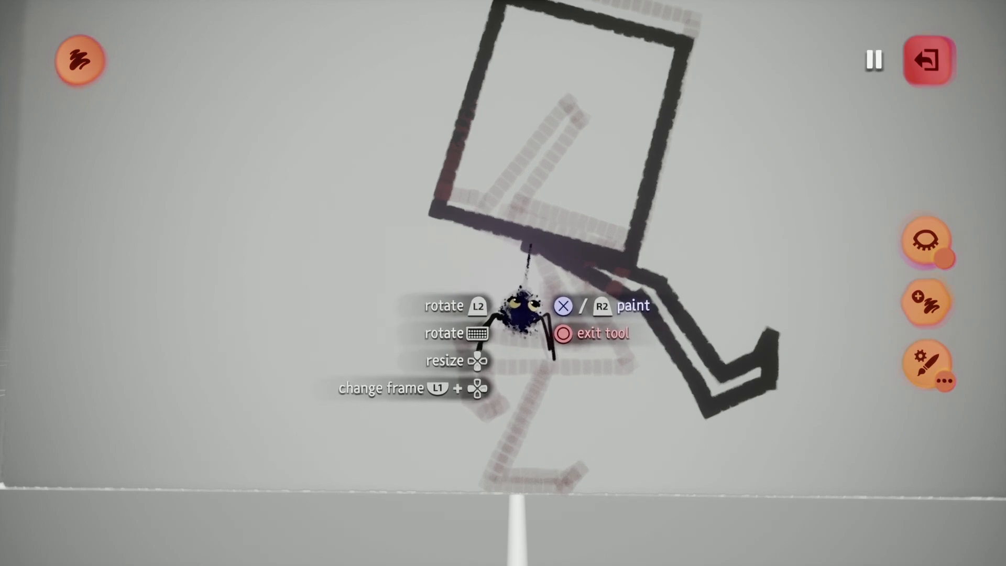
mouse_move(531, 243)
mouse_down()
mouse_move(488, 354)
mouse_move(394, 443)
mouse_move(416, 482)
mouse_up()
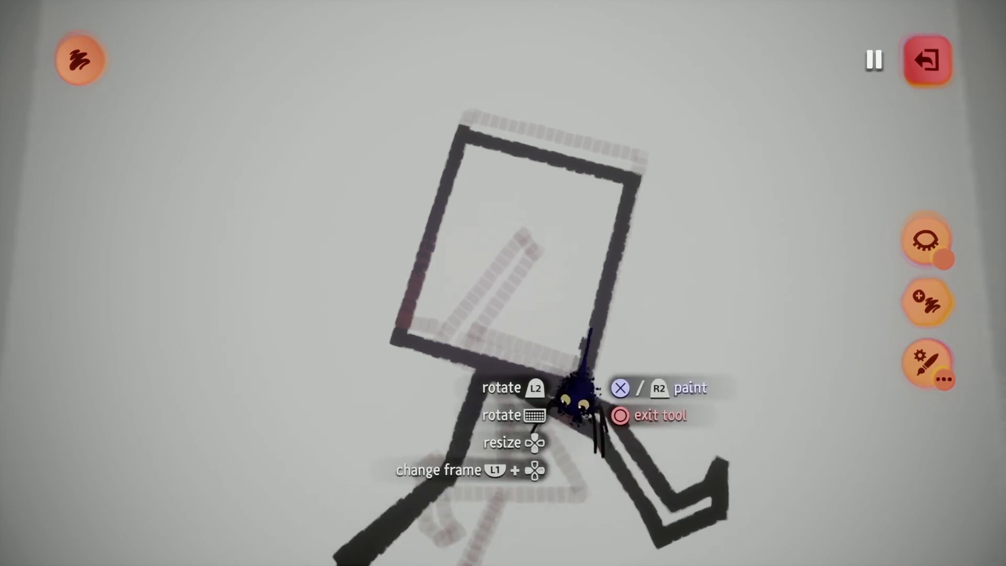
Step back through frames 3 and 2 and forward to frame 3 to compare the drawn poses with their ghosted neighbours.
click(369, 112)
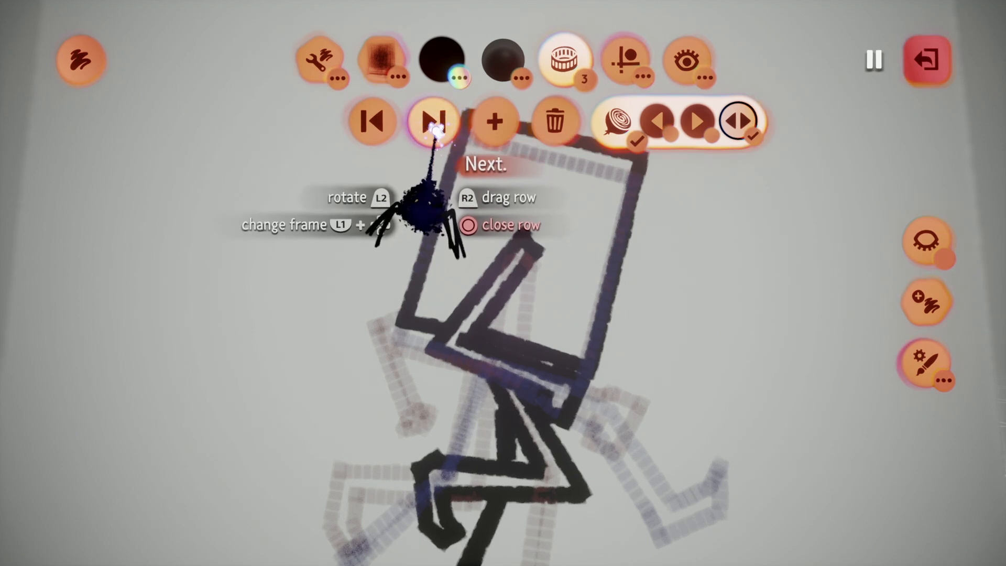
click(371, 120)
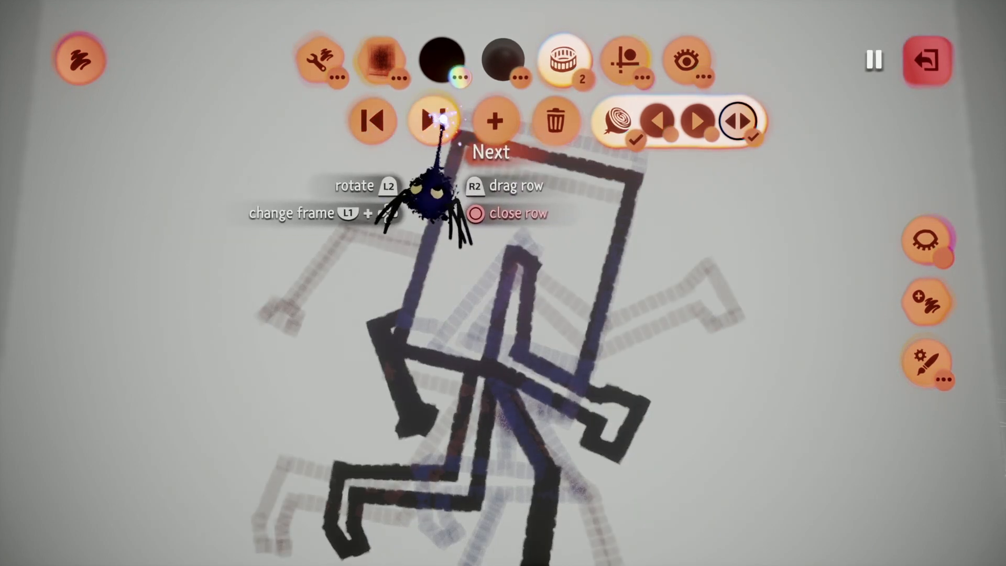
click(439, 119)
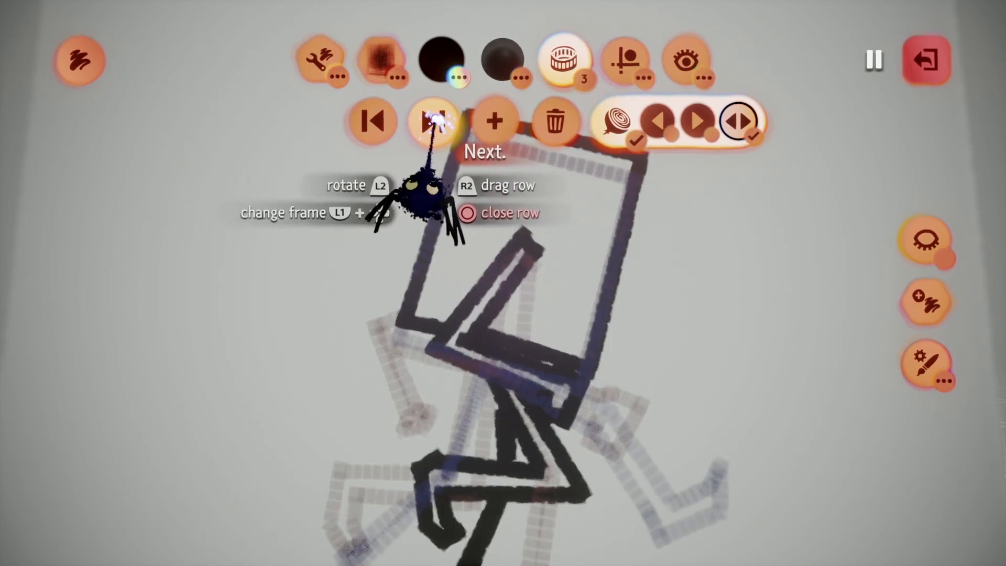
Step back to frame 2 to compare its pose with the ghosted neighbours, and return to frame 4.
click(370, 119)
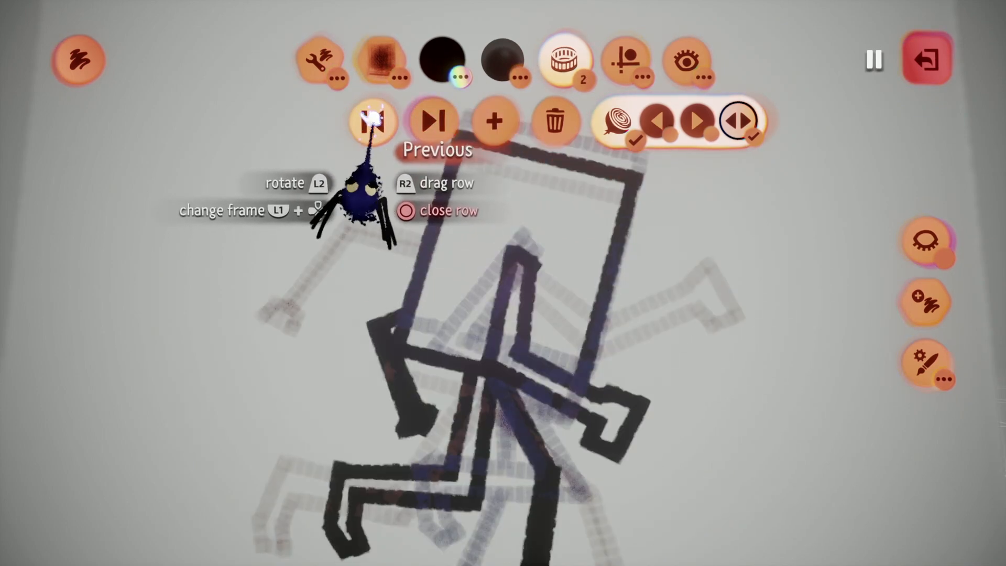
click(372, 121)
click(437, 120)
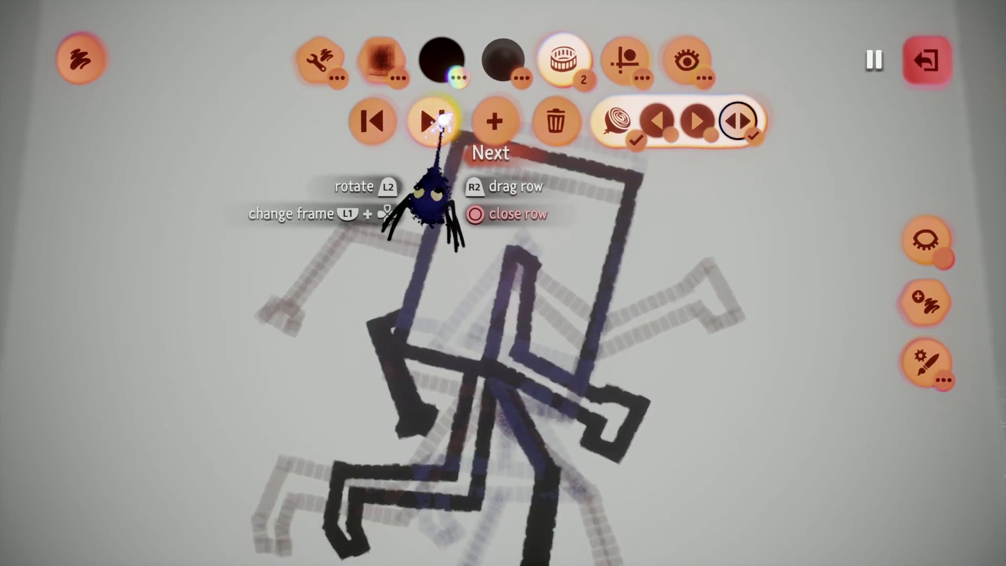
click(439, 121)
click(439, 121)
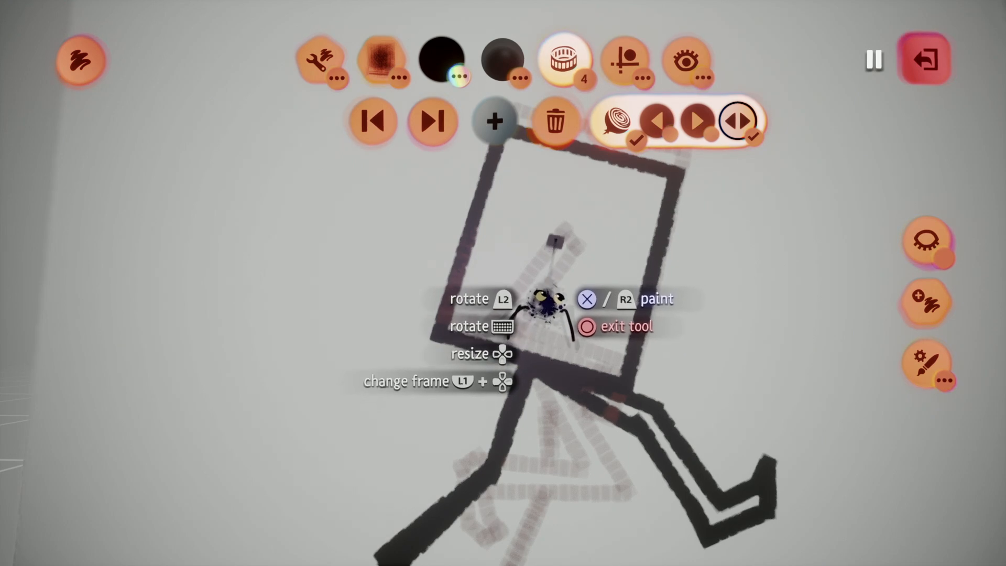
Draw frame 4's outlined near arm with the elbow bent behind the torso and the hand hanging down, and remove the torso edge crossing it.
drag(560, 238, 436, 247)
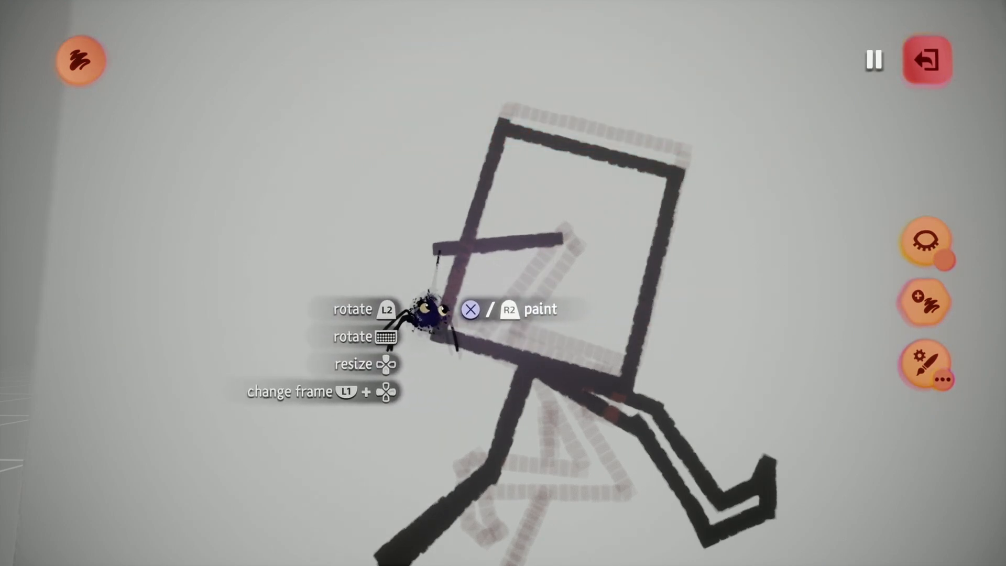
mouse_move(433, 257)
mouse_down()
mouse_move(439, 336)
mouse_move(420, 412)
mouse_move(471, 408)
mouse_move(464, 380)
mouse_up()
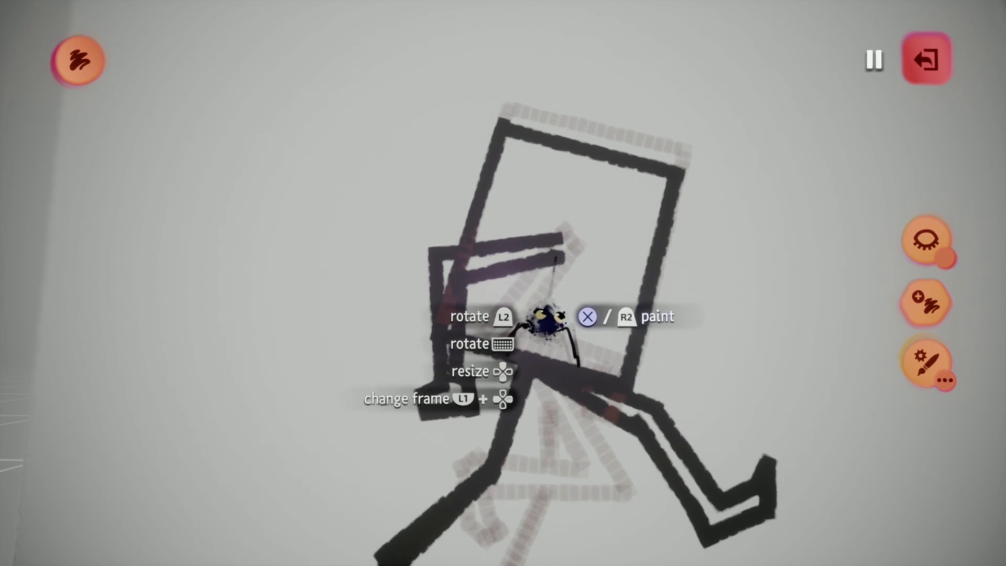
key(Escape)
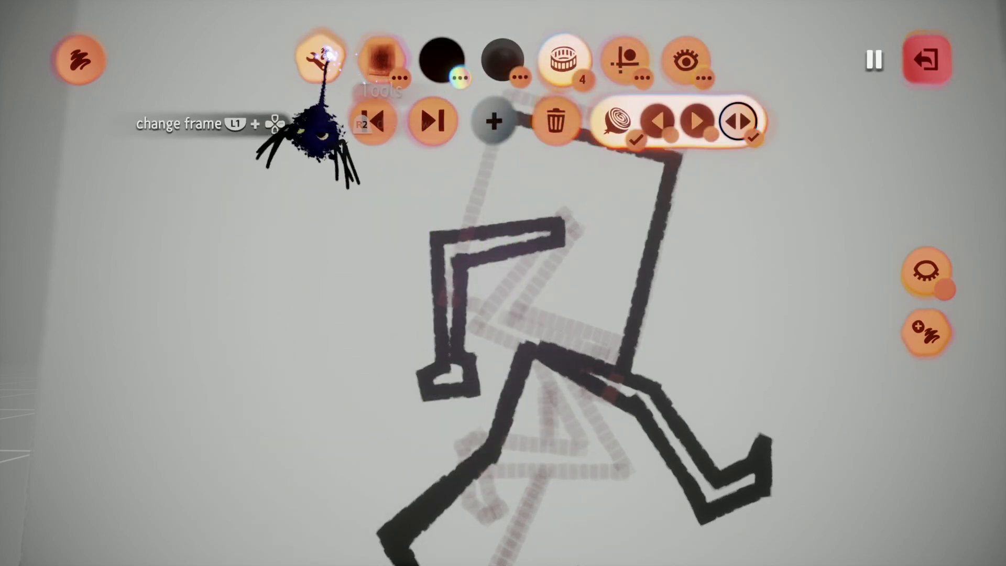
Redraw the frame 4 torso's back edge with straight strokes, leaving it open where the near arm crosses.
click(319, 60)
click(745, 121)
drag(521, 344, 471, 329)
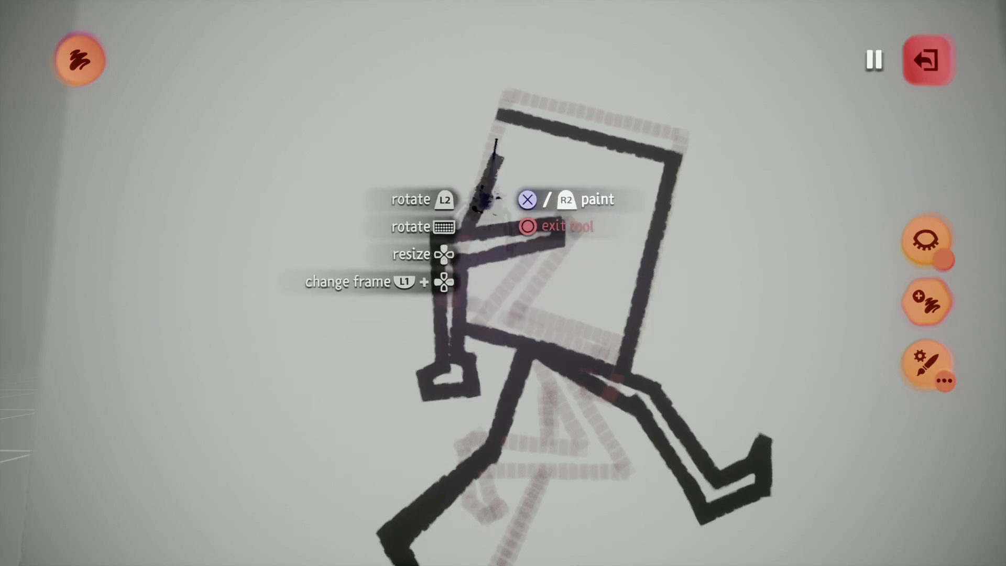
Paint frame 4's far hand as a small solid fist in front of the torso's lower front edge.
scroll(491, 193, down, 3)
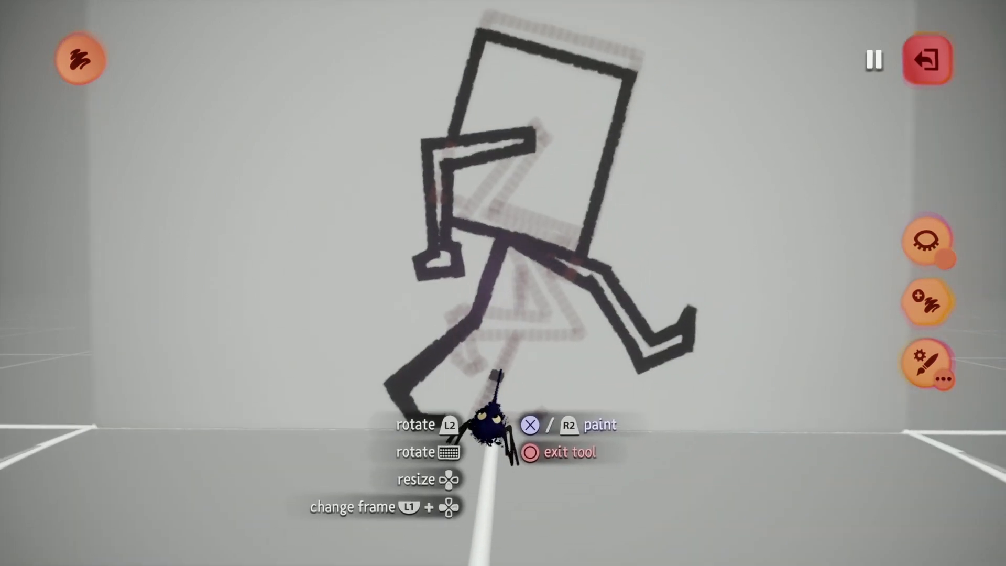
scroll(498, 424, up, 3)
middle_drag(538, 336, 552, 320)
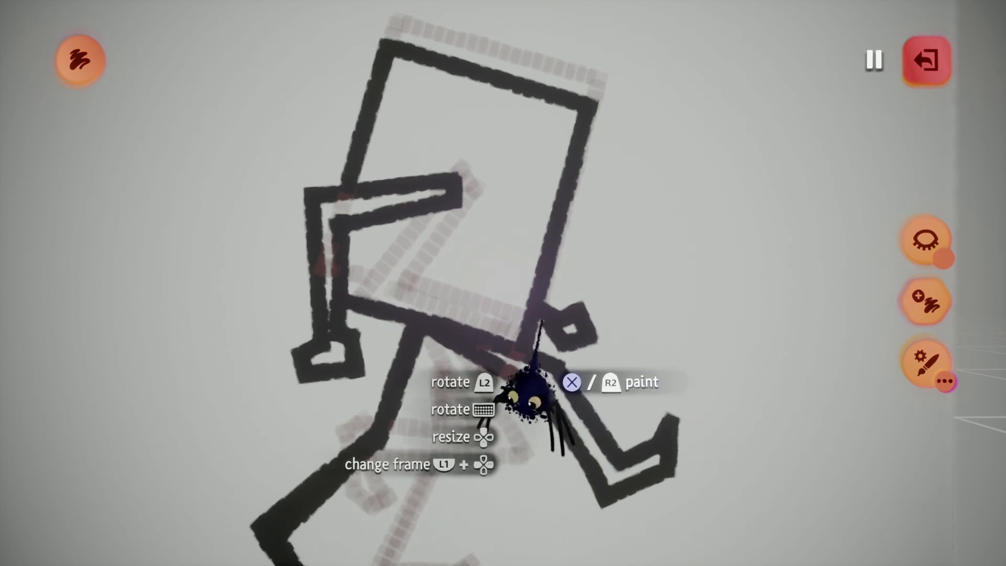
scroll(563, 362, down, 3)
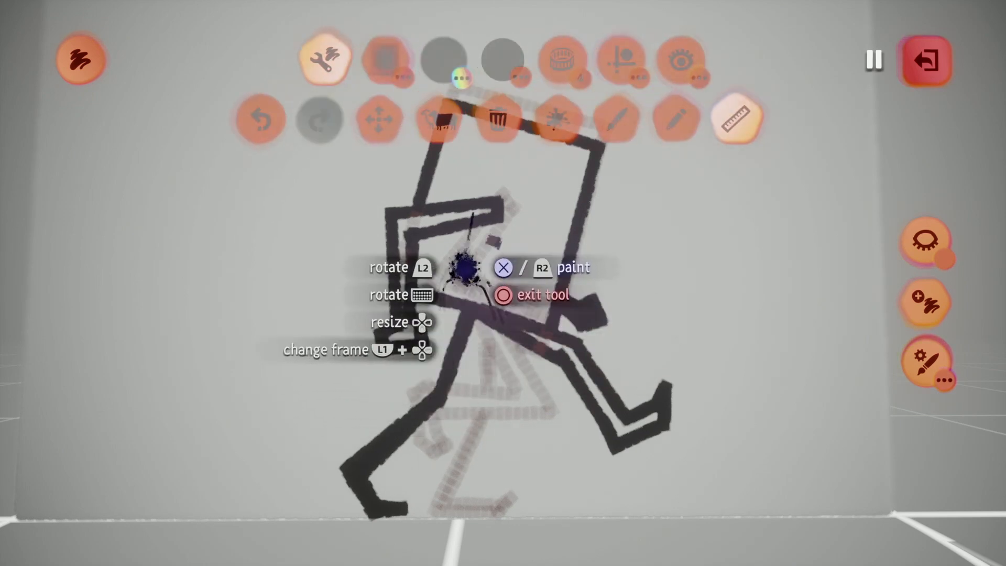
Advance to frame 5 and draw its torso as a closed, forward-tilted box slightly lower than the ghosted frame 4 torso.
click(564, 58)
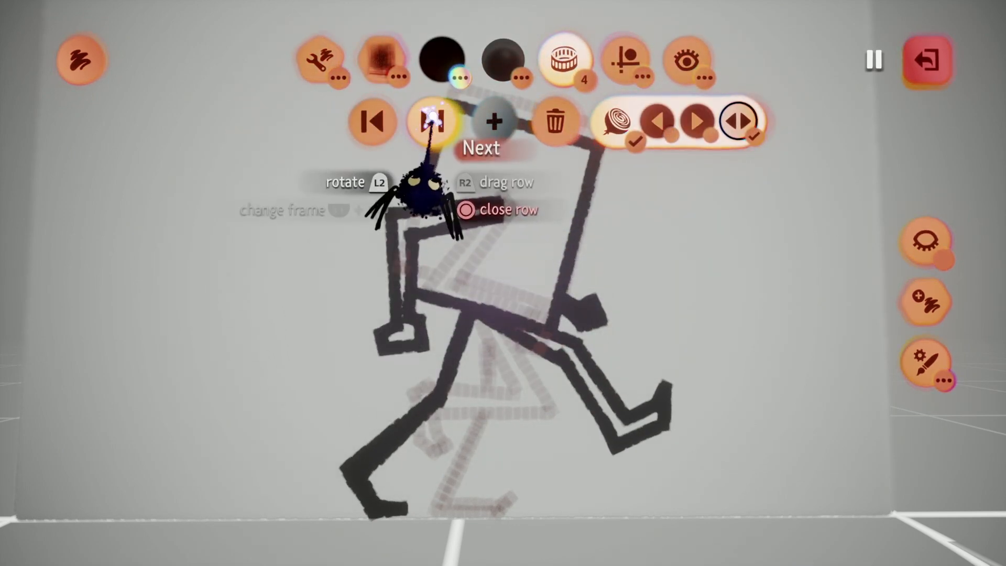
click(433, 119)
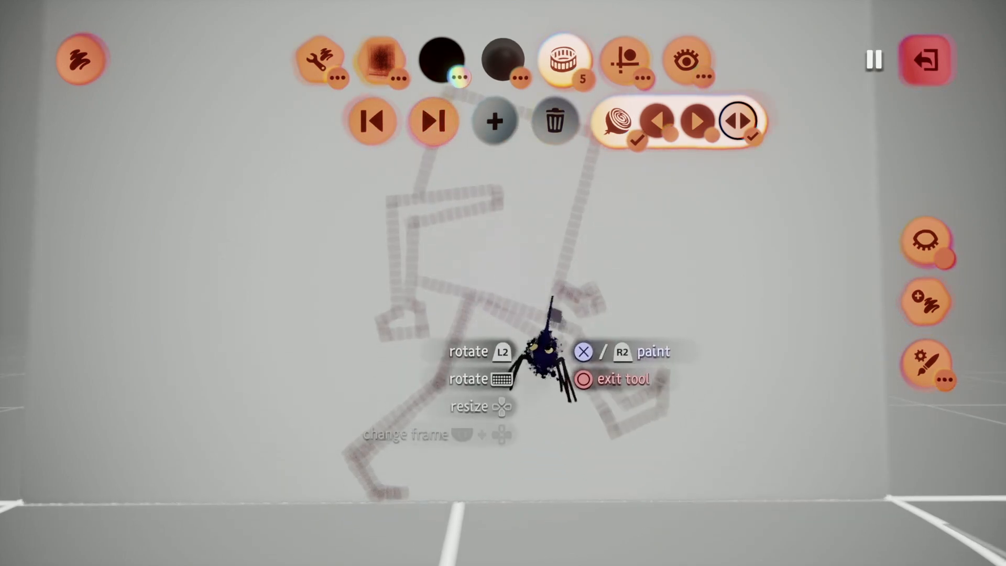
scroll(557, 322, up, 2)
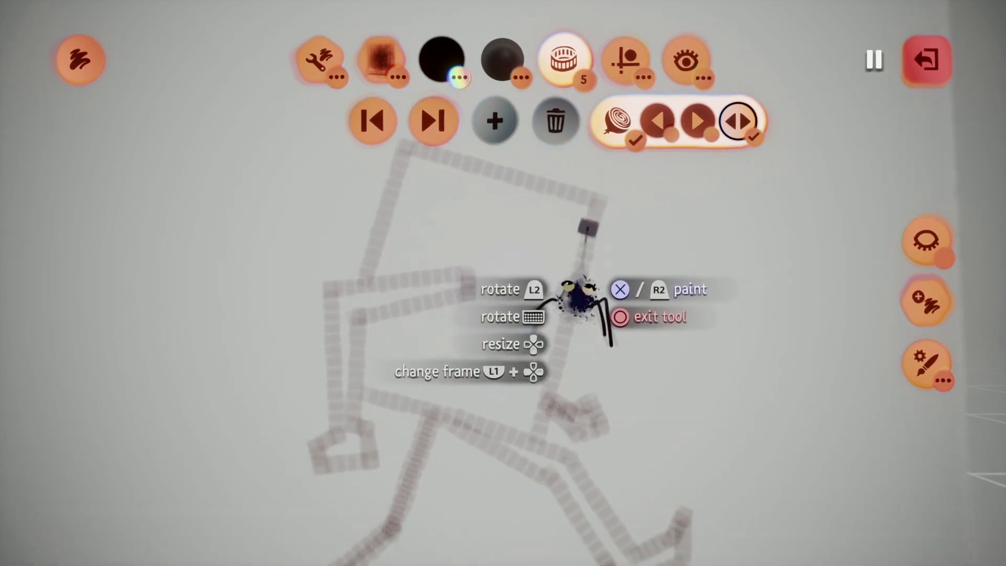
mouse_move(587, 226)
mouse_down()
mouse_move(397, 167)
mouse_move(330, 406)
mouse_move(593, 234)
mouse_move(526, 459)
mouse_move(335, 414)
mouse_move(360, 434)
mouse_up()
Draw the frame 5 legs: an outlined leg reaching forward to the ground with toes raised and a solid leg bent up behind.
mouse_move(359, 433)
middle_down()
mouse_move(467, 454)
mouse_move(503, 438)
mouse_move(494, 297)
mouse_move(479, 281)
middle_up()
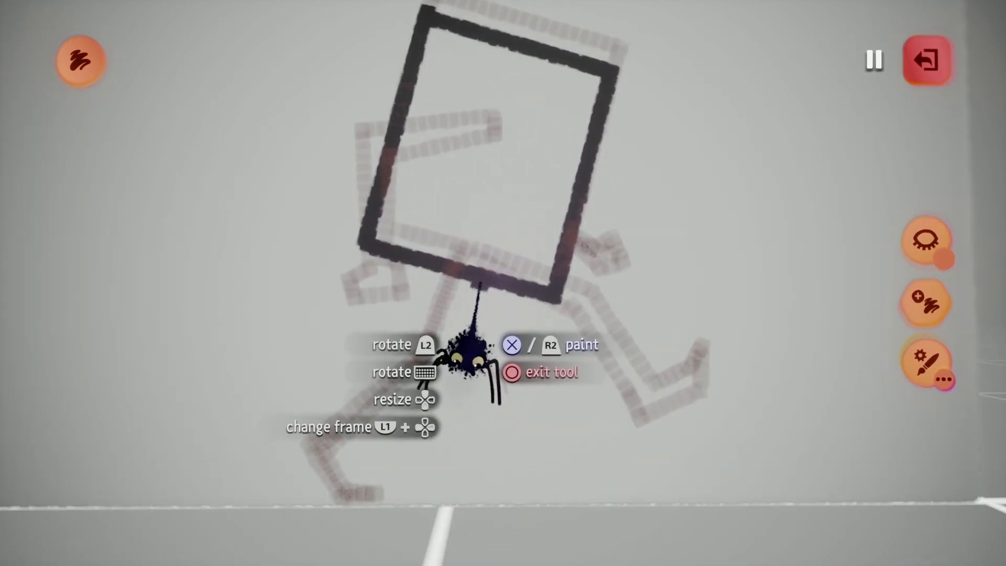
mouse_move(479, 283)
mouse_down()
mouse_move(563, 356)
mouse_move(566, 344)
mouse_up()
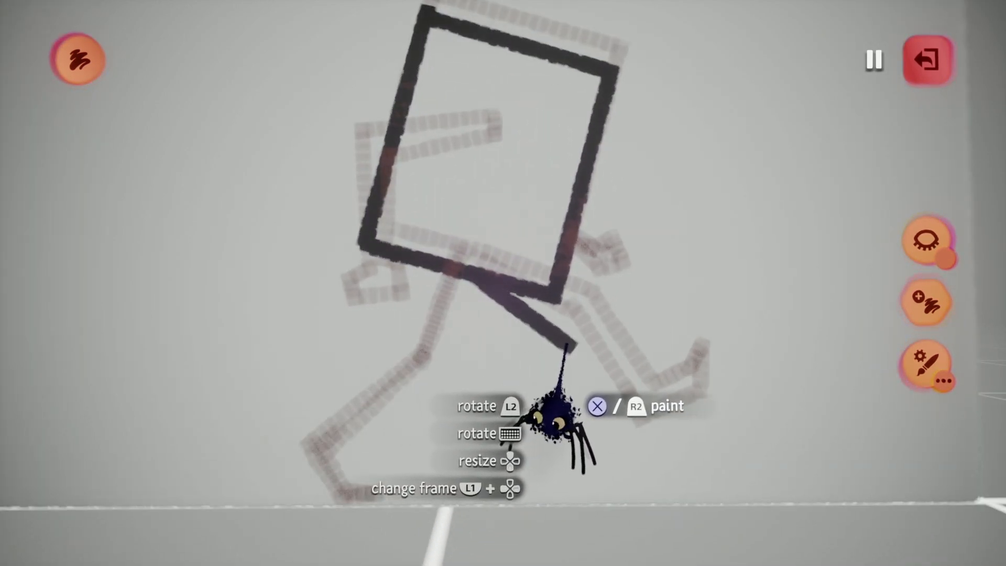
drag(564, 350, 612, 478)
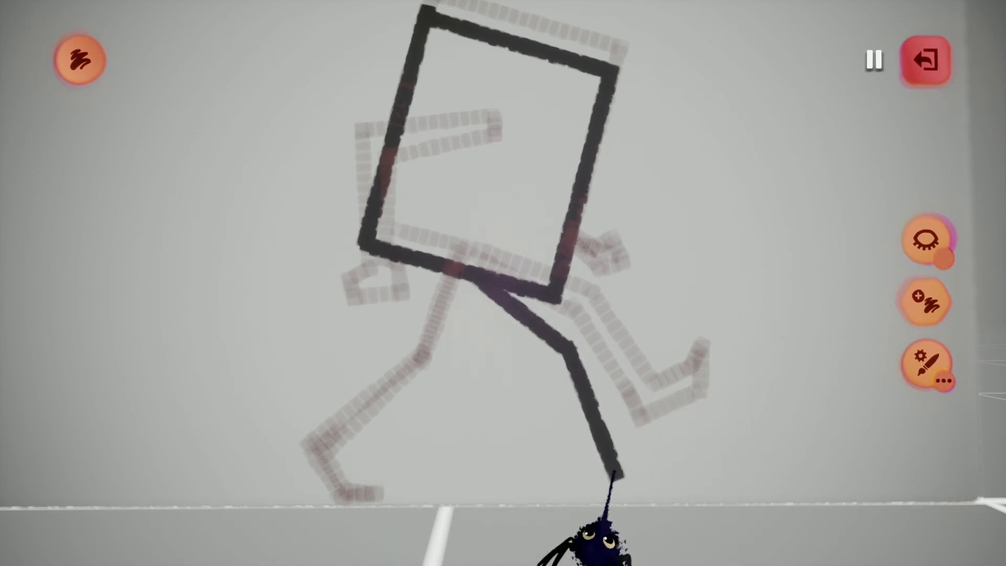
mouse_move(620, 468)
mouse_down()
mouse_move(667, 461)
mouse_move(689, 428)
mouse_move(685, 486)
mouse_up()
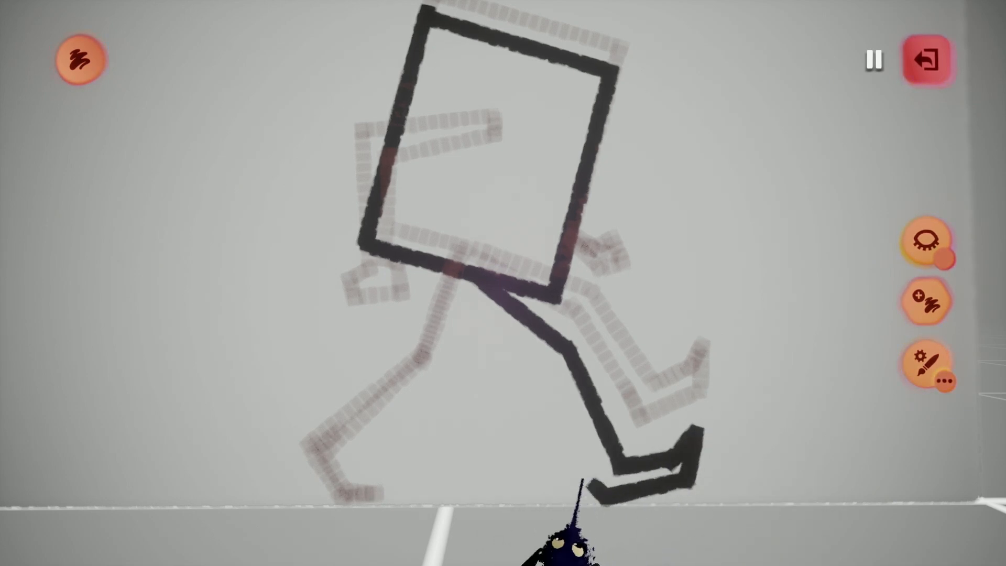
drag(547, 365, 464, 295)
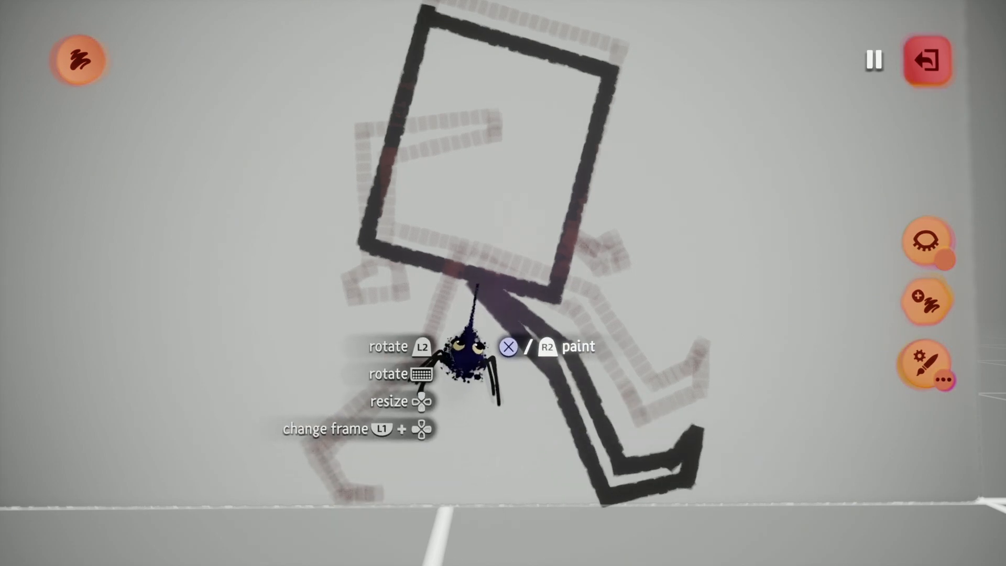
middle_drag(487, 395, 527, 271)
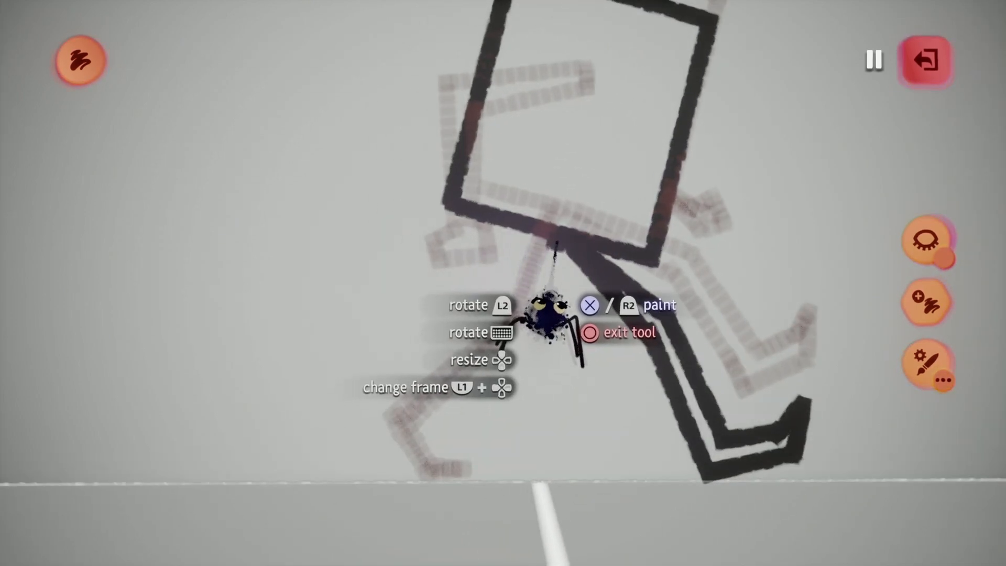
drag(556, 242, 510, 308)
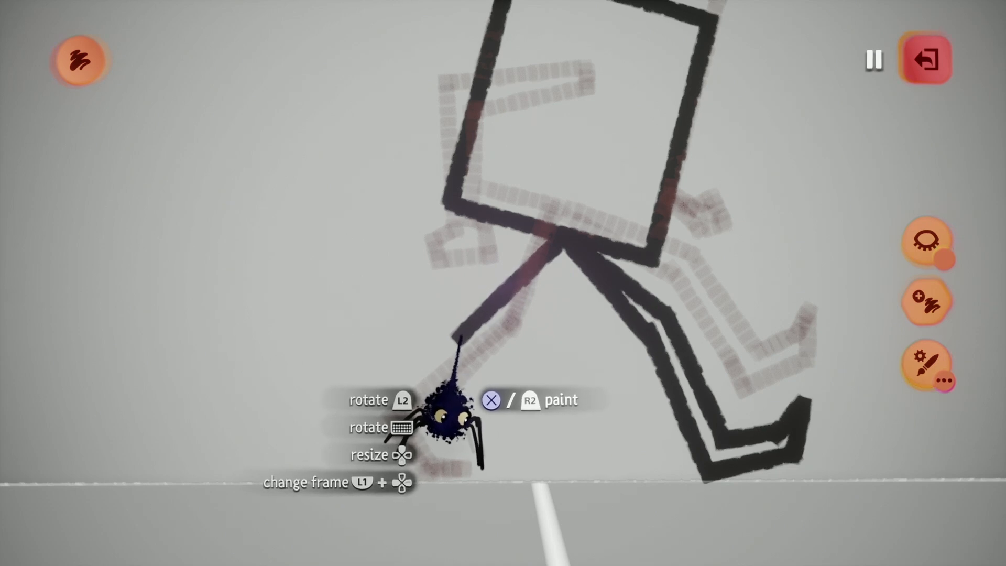
mouse_move(463, 327)
mouse_down()
mouse_move(337, 286)
mouse_move(360, 309)
mouse_move(454, 338)
mouse_move(332, 315)
mouse_move(346, 307)
mouse_move(325, 349)
mouse_move(346, 363)
mouse_move(338, 343)
mouse_move(348, 317)
mouse_up()
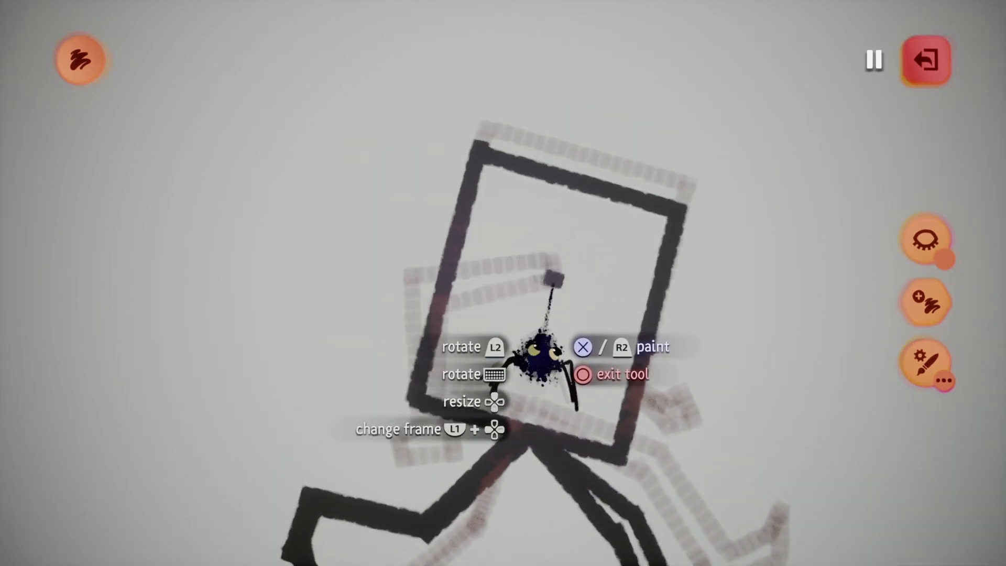
Draw frame 5's outlined near arm from mid-torso, swung out behind the body and ending in a blocky hand.
drag(504, 280, 455, 252)
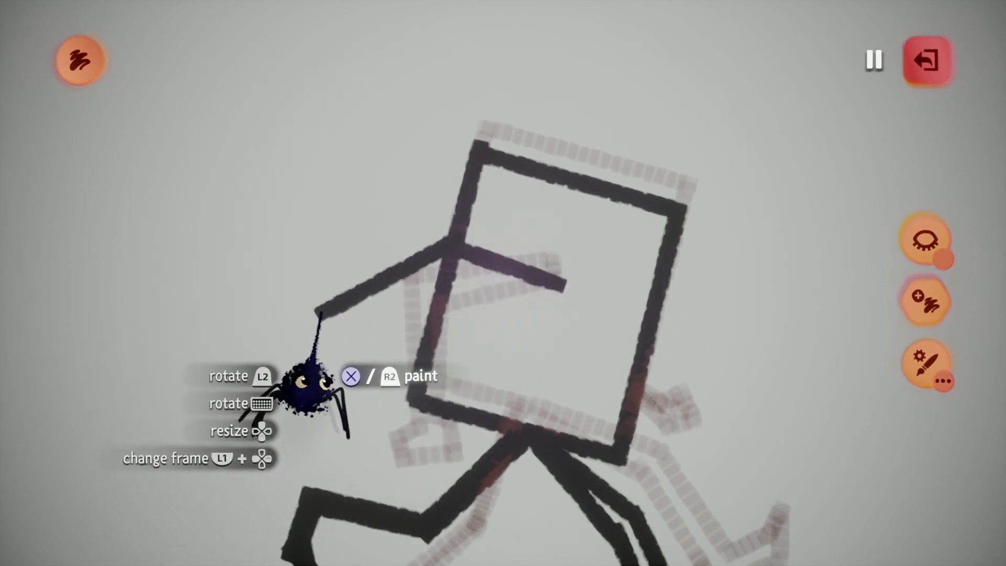
drag(562, 287, 550, 307)
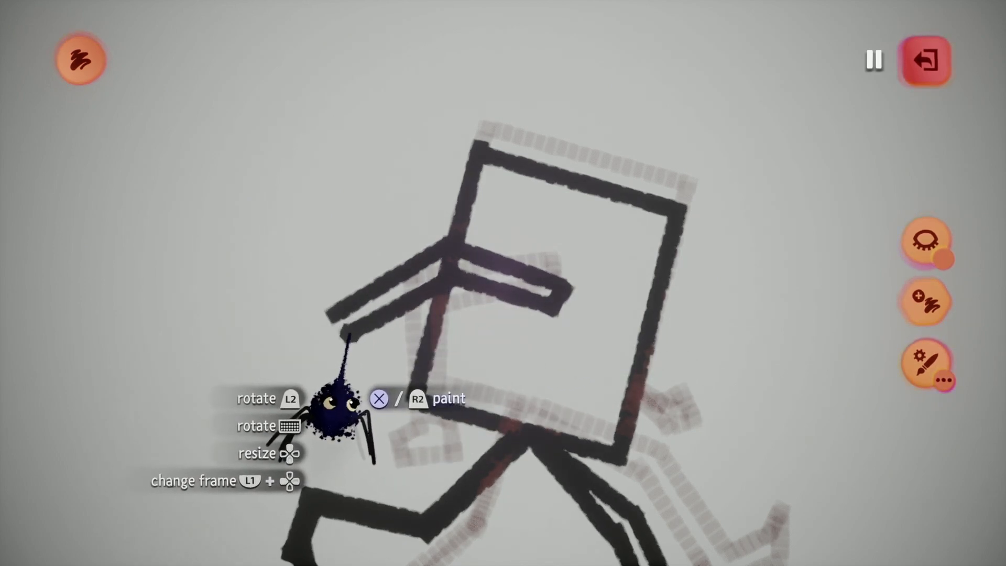
mouse_move(359, 353)
mouse_down()
mouse_move(320, 363)
mouse_move(301, 335)
mouse_move(323, 307)
mouse_up()
scroll(401, 332, down, 2)
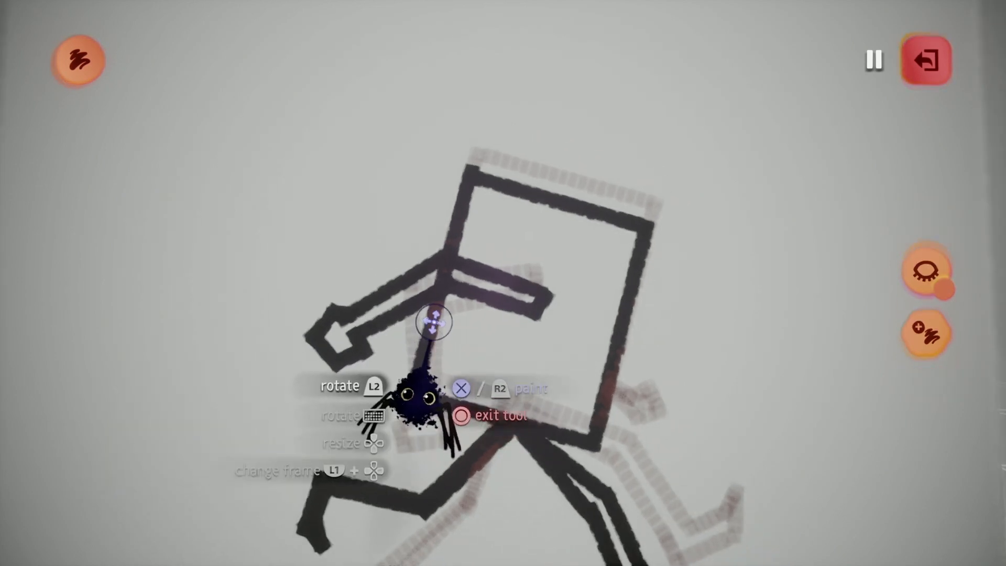
Delete the frame 5 torso's back edge and redraw it as two straight segments above and below the near arm.
key(Delete)
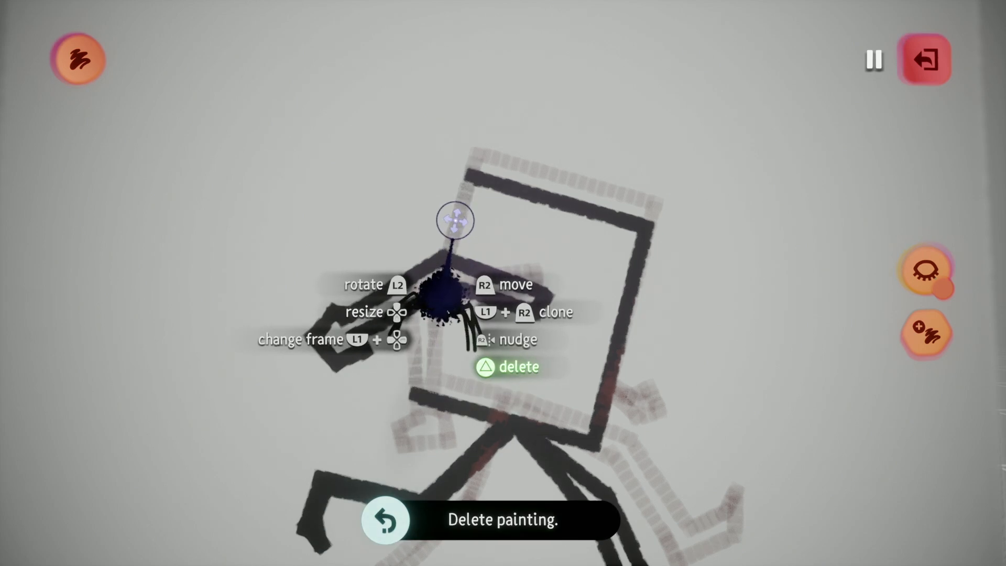
click(320, 59)
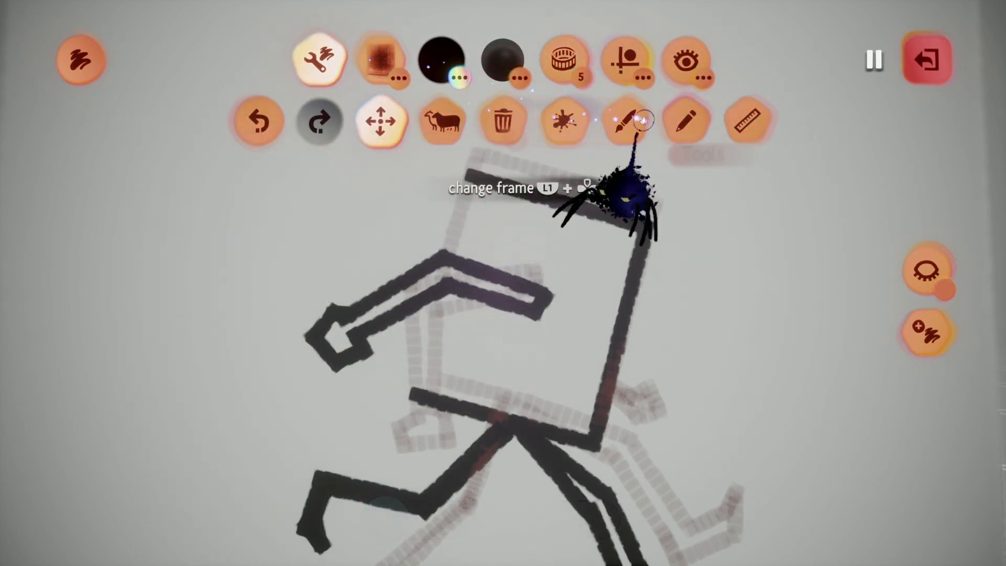
click(748, 119)
drag(468, 177, 450, 242)
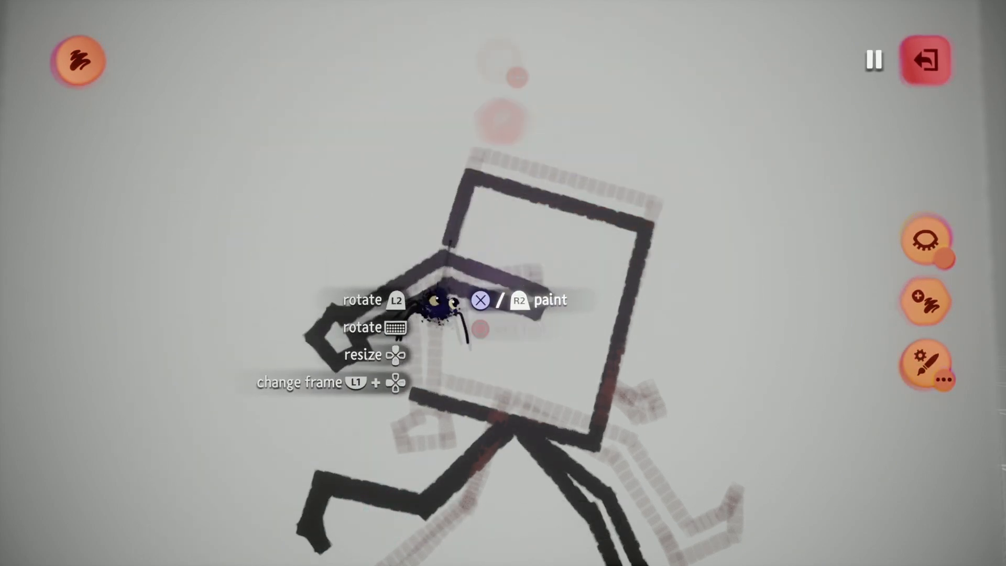
mouse_move(435, 299)
mouse_down()
mouse_move(408, 398)
mouse_move(464, 423)
mouse_up()
Paint frame 5's solid far arm in front of the torso, bent at the elbow and ending in a raised fist.
scroll(464, 423, down, 3)
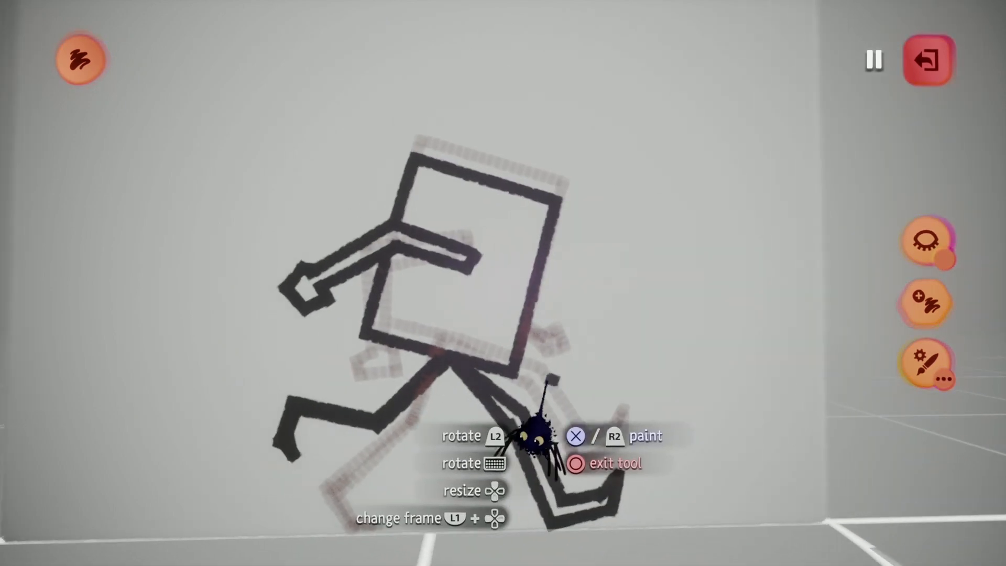
scroll(555, 360, up, 1)
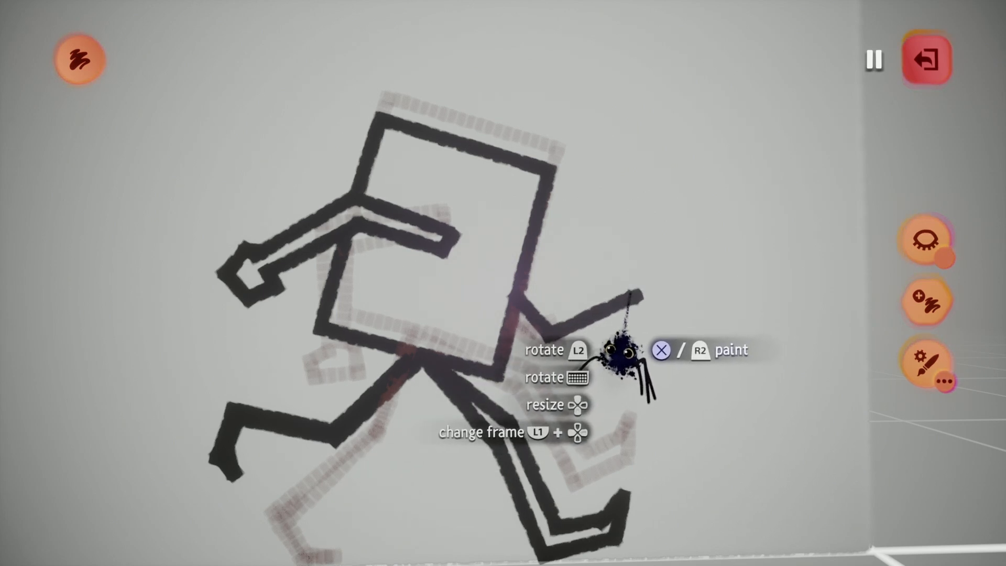
drag(645, 286, 653, 310)
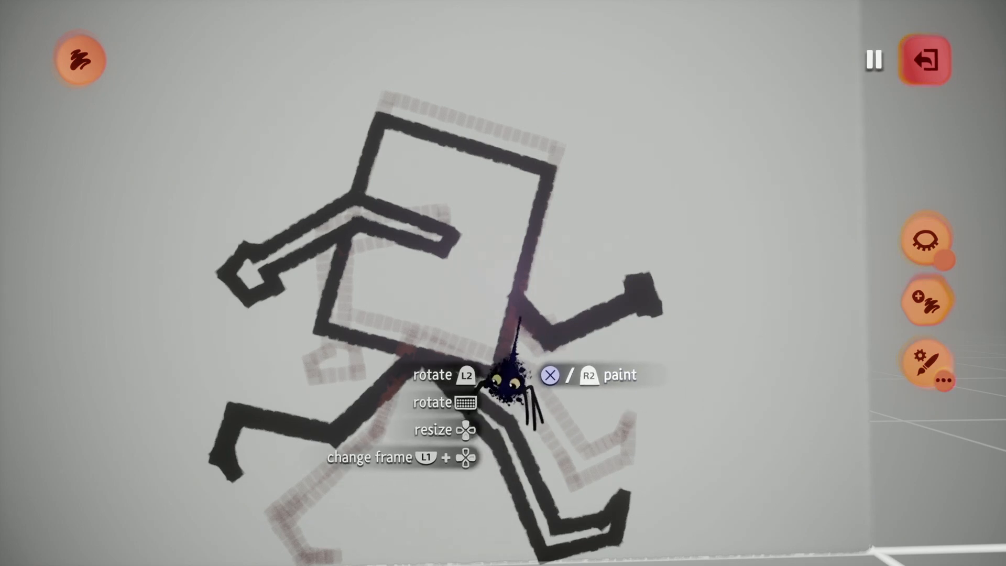
scroll(532, 398, down, 2)
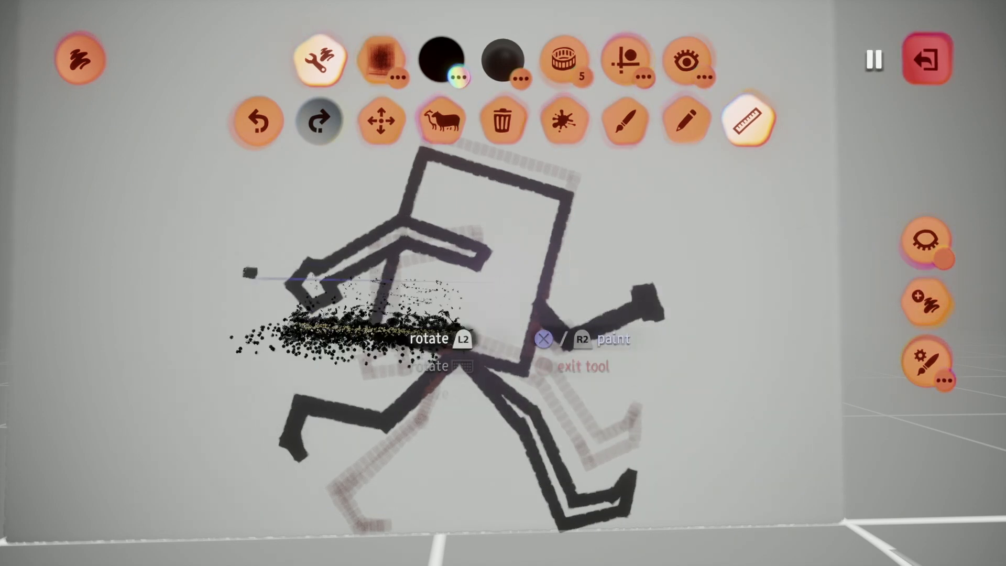
Advance to frame 6 and draw its torso as a closed, forward-tilted box slightly higher than the ghosted frame 5 torso.
click(563, 55)
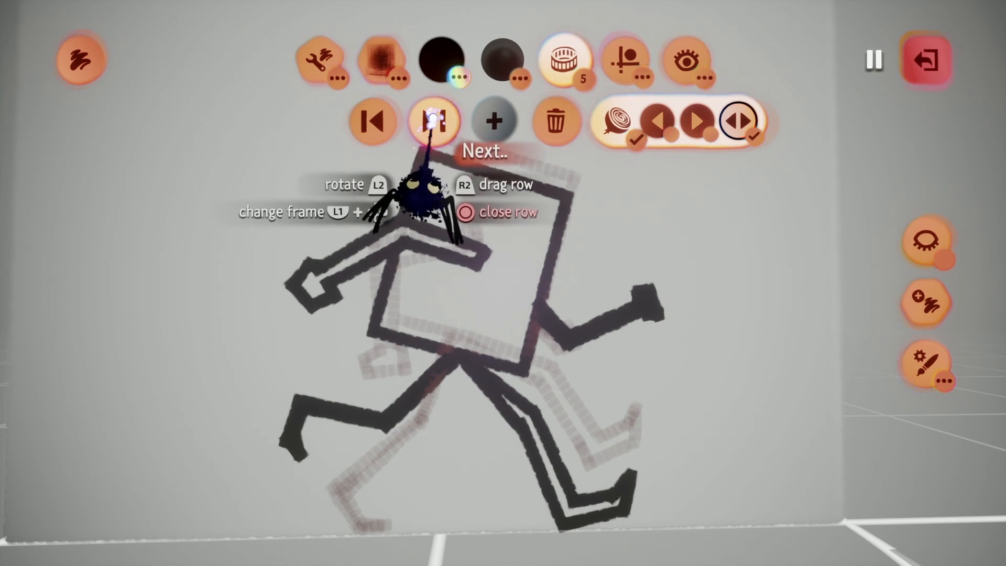
click(433, 120)
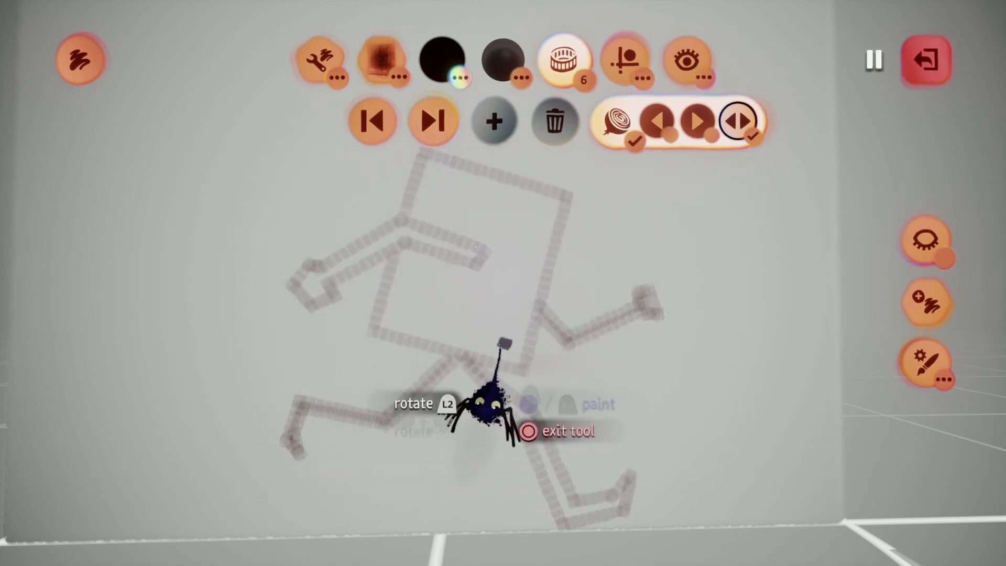
mouse_move(552, 348)
mouse_down()
mouse_move(373, 313)
mouse_move(384, 240)
mouse_up()
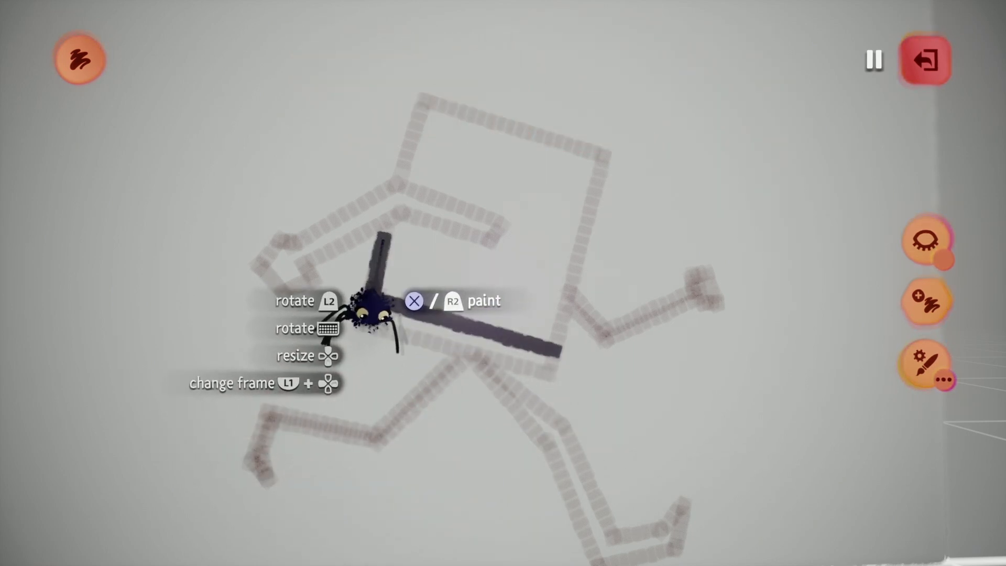
mouse_move(373, 309)
mouse_down()
mouse_move(416, 146)
mouse_move(431, 135)
mouse_move(607, 190)
mouse_move(547, 406)
mouse_up()
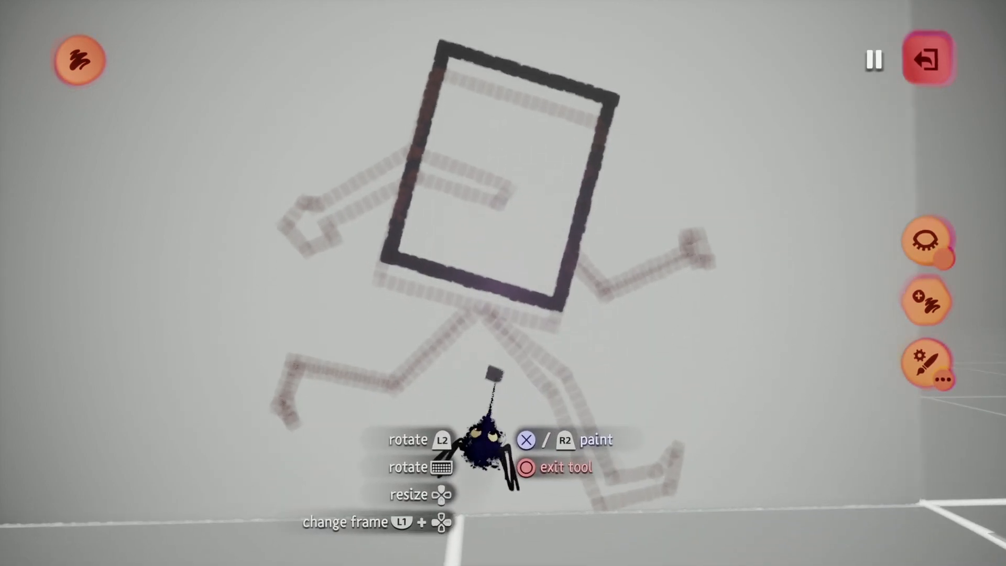
Draw frame 6's outlined near leg with its foot flat on the ground, and its solid far leg bent back at the knee.
mouse_move(492, 260)
mouse_down()
mouse_move(512, 338)
mouse_move(532, 359)
mouse_move(550, 463)
mouse_move(610, 466)
mouse_move(619, 446)
mouse_move(611, 483)
mouse_up()
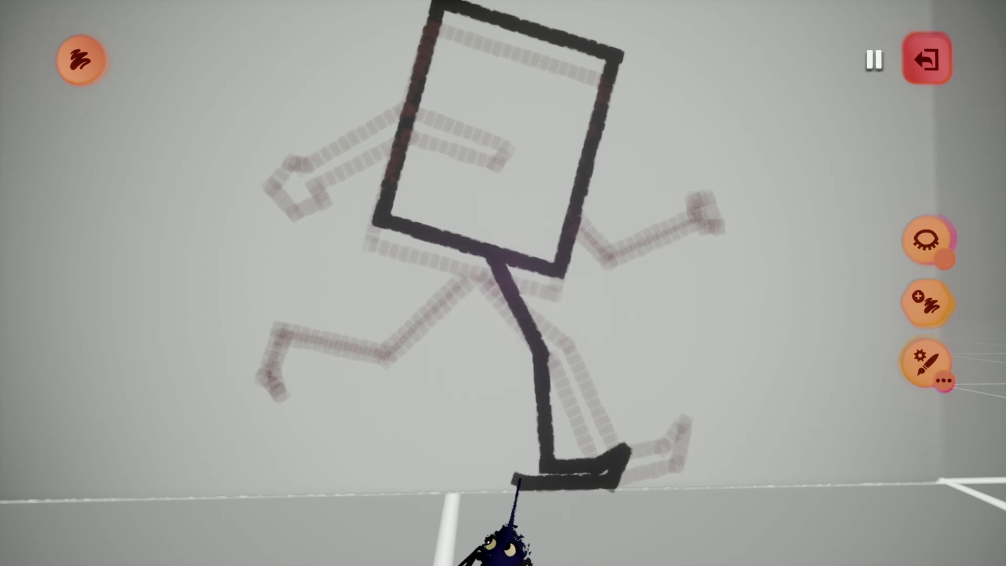
drag(516, 348, 463, 256)
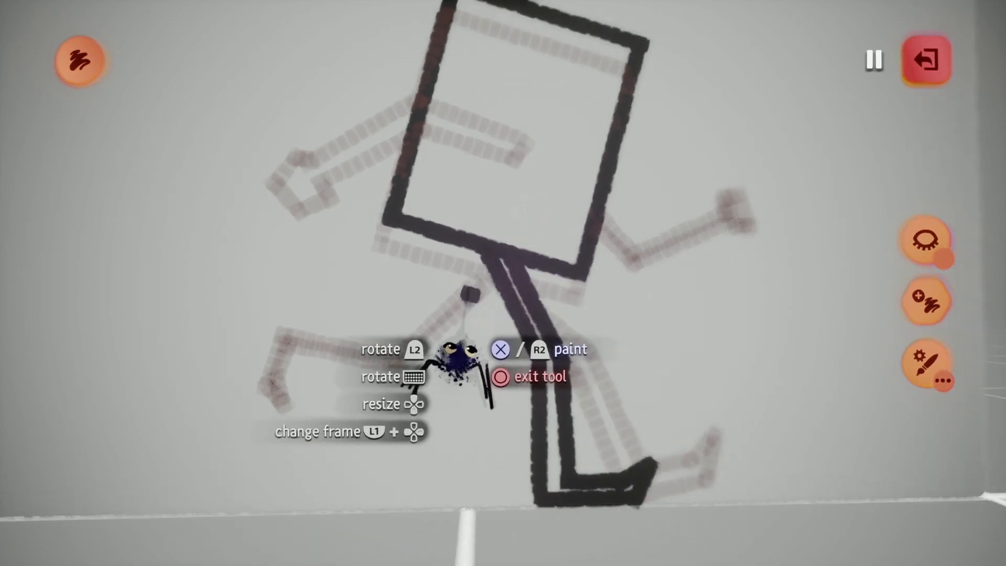
drag(484, 276, 451, 386)
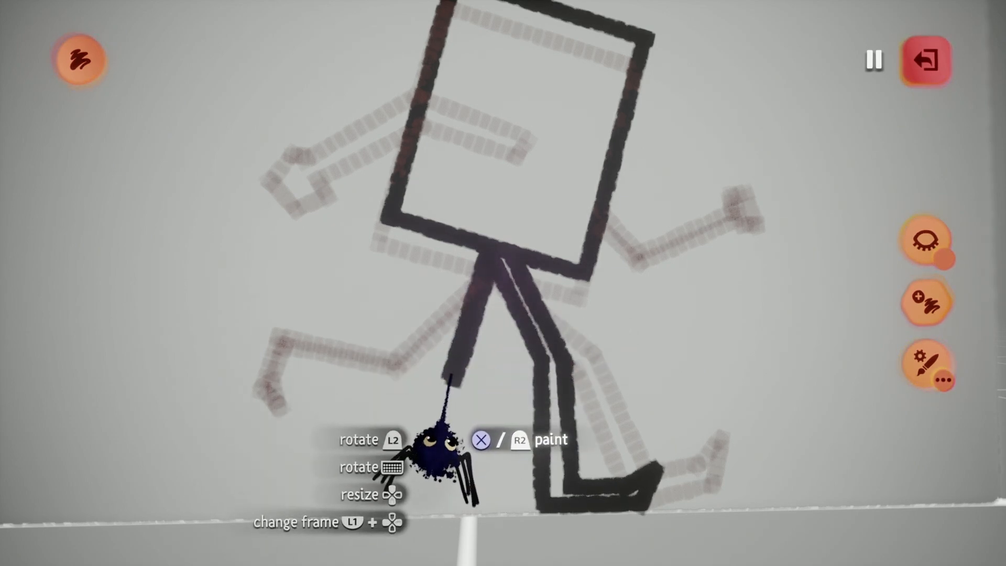
drag(451, 380, 345, 377)
mouse_move(440, 371)
mouse_down()
mouse_move(359, 372)
mouse_move(332, 422)
mouse_up()
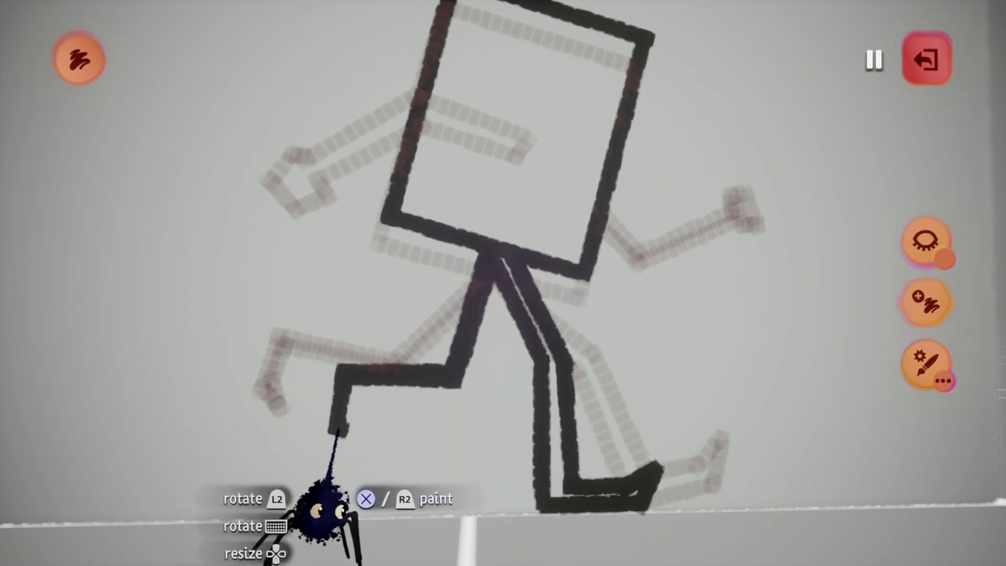
drag(352, 432, 347, 411)
scroll(479, 366, down, 2)
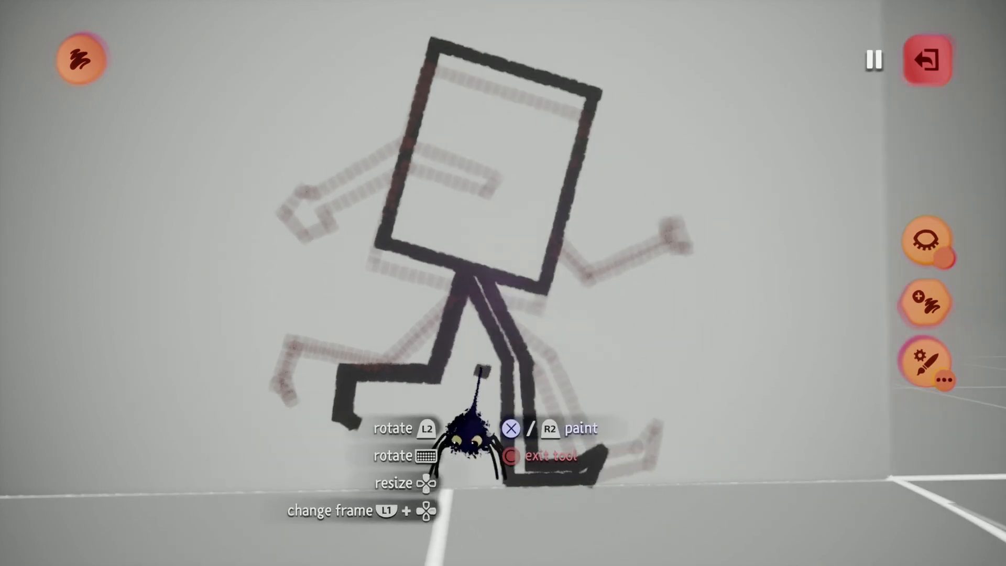
Draw frame 6's outlined near arm from mid-torso back to an elbow at the rear edge, with the forearm hanging to a blocky hand.
scroll(460, 366, up, 2)
scroll(494, 164, down, 1)
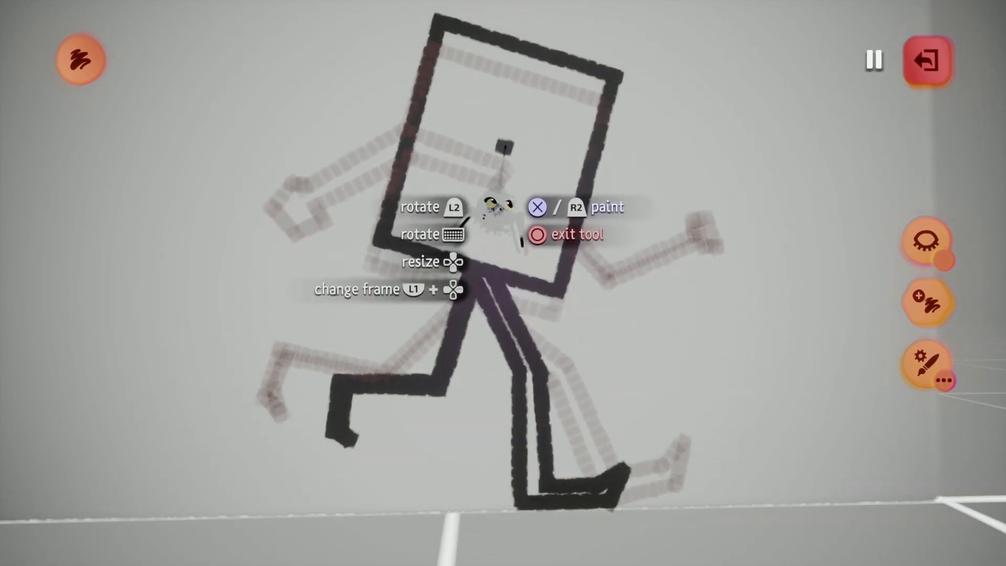
mouse_move(505, 144)
mouse_down()
mouse_move(409, 182)
mouse_move(396, 206)
mouse_move(382, 195)
mouse_move(389, 188)
mouse_up()
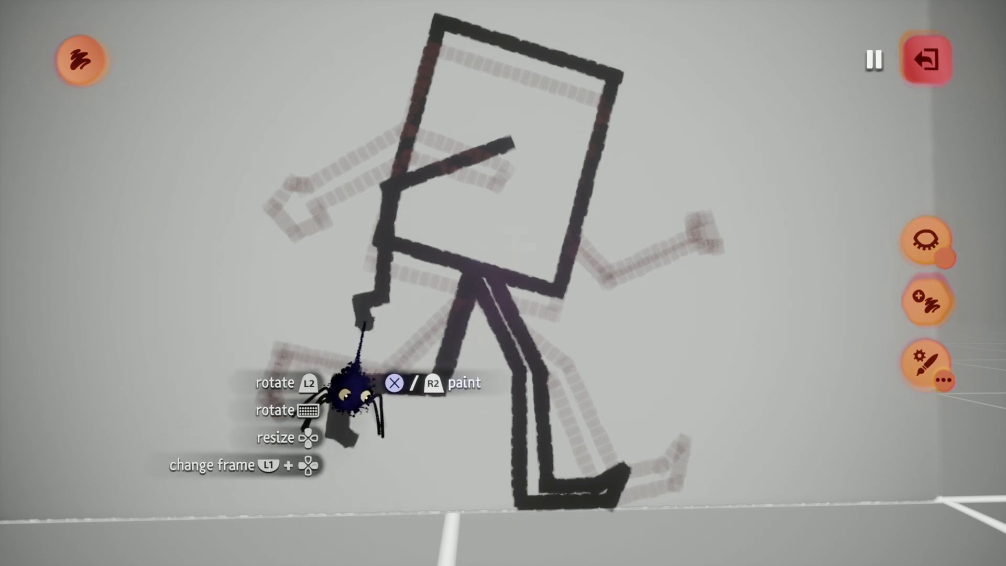
drag(363, 325, 408, 319)
mouse_move(402, 281)
mouse_down()
mouse_move(408, 207)
mouse_move(510, 169)
mouse_move(511, 141)
mouse_up()
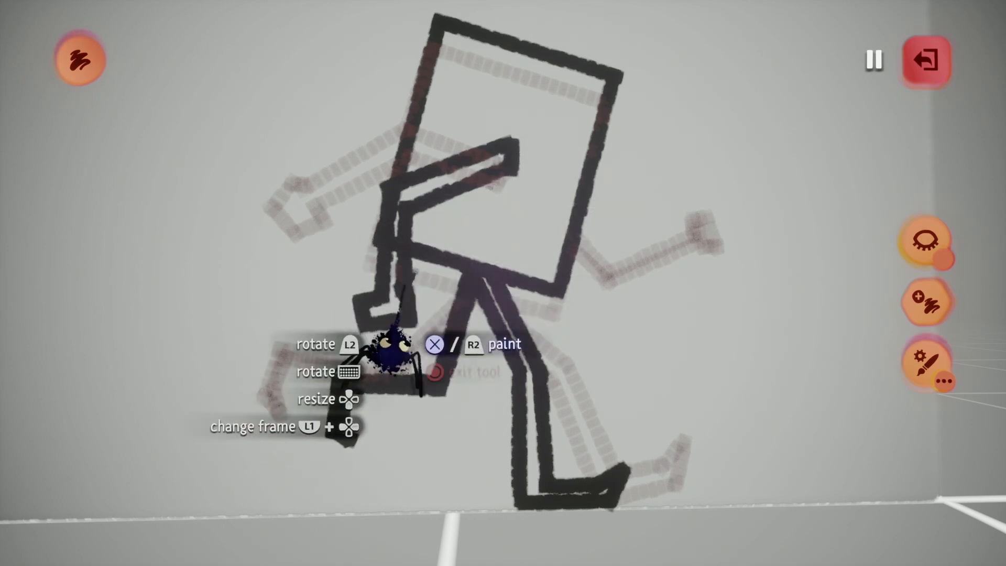
Redraw frame 6's torso edges so they stop at the near arm, and paint the solid far arm with a fist below the front corner.
key(Escape)
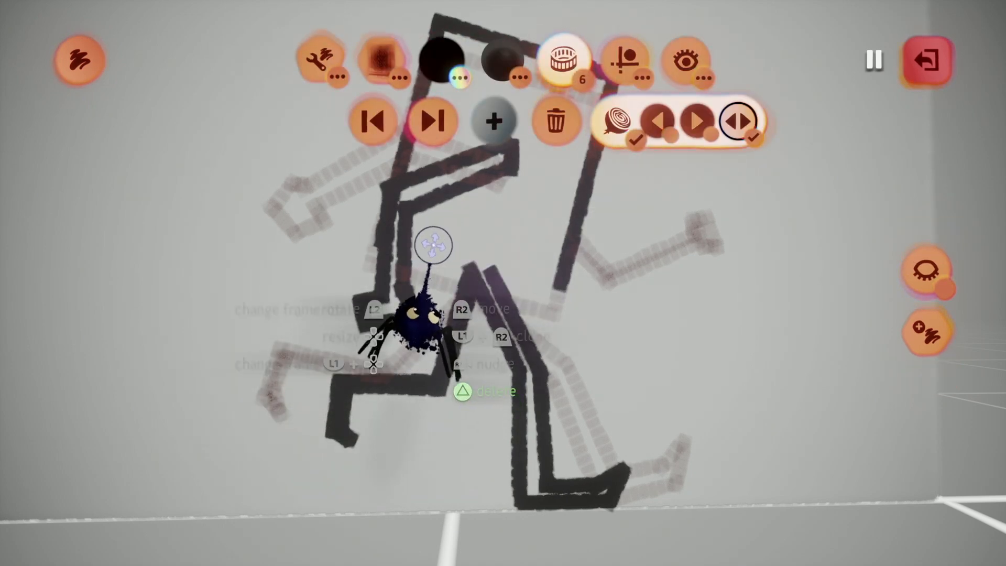
click(321, 58)
drag(559, 283, 417, 259)
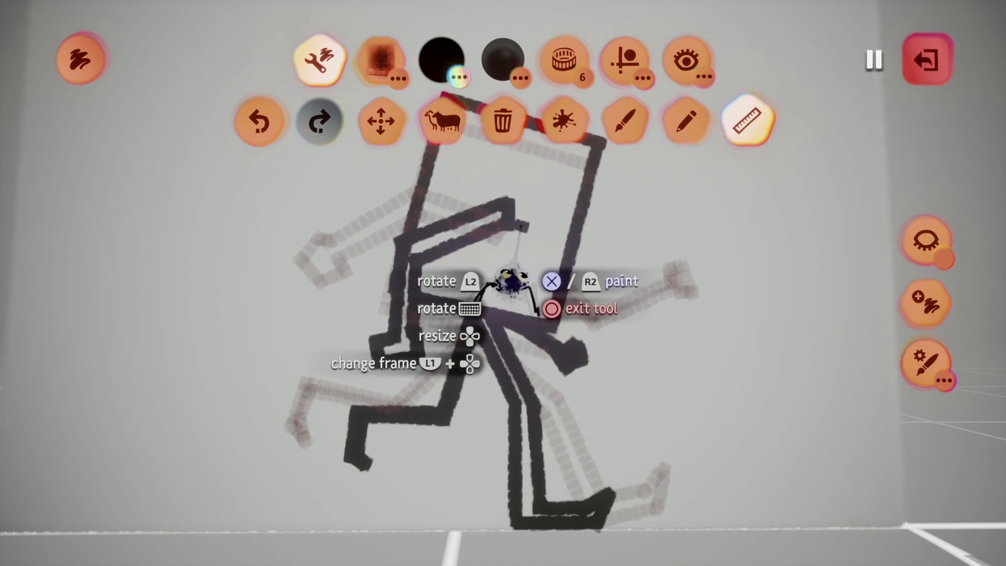
Advance to frame 7 and draw its torso as a closed, forward-tilted box slightly higher than the ghosted frame 6 torso.
click(565, 54)
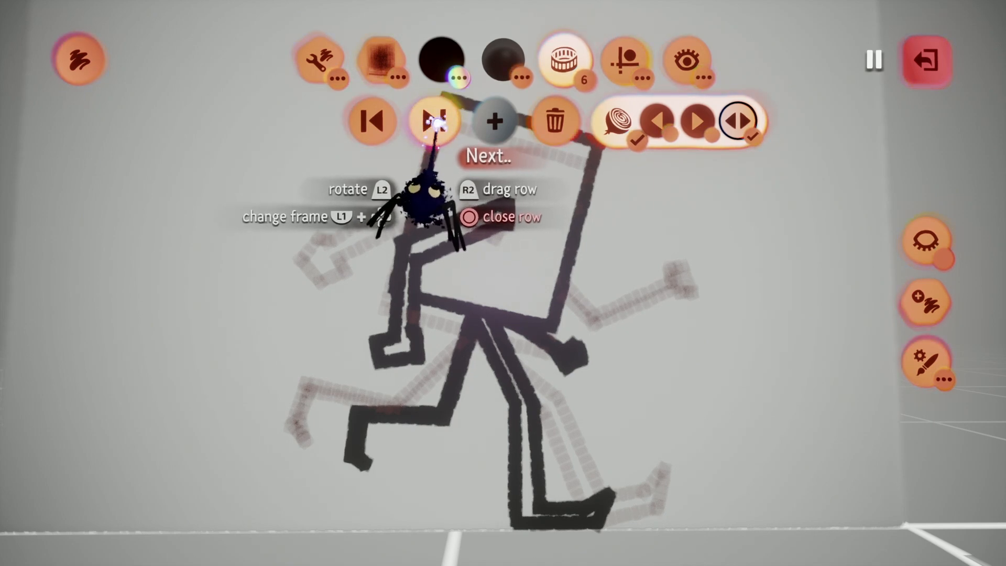
mouse_move(434, 116)
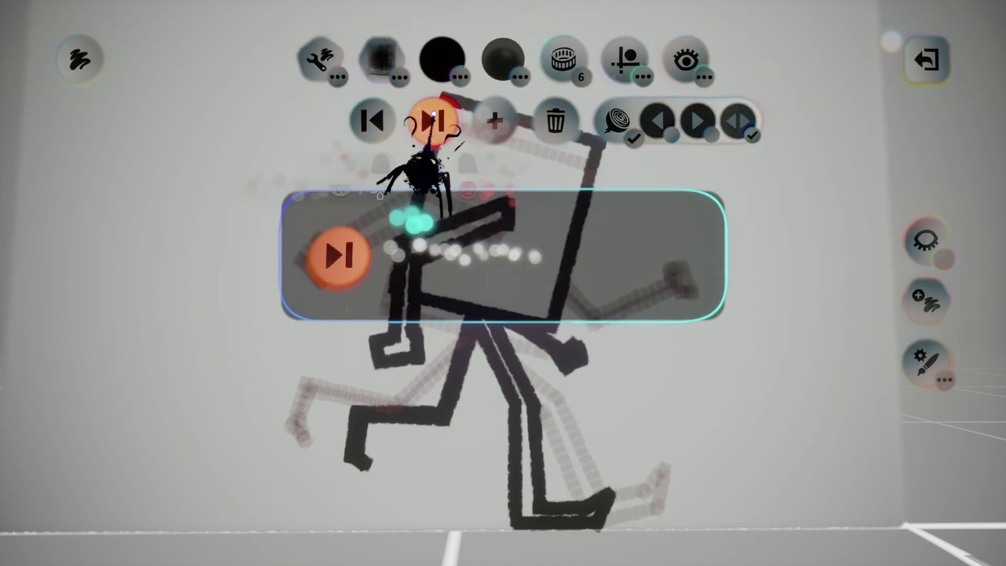
key(Escape)
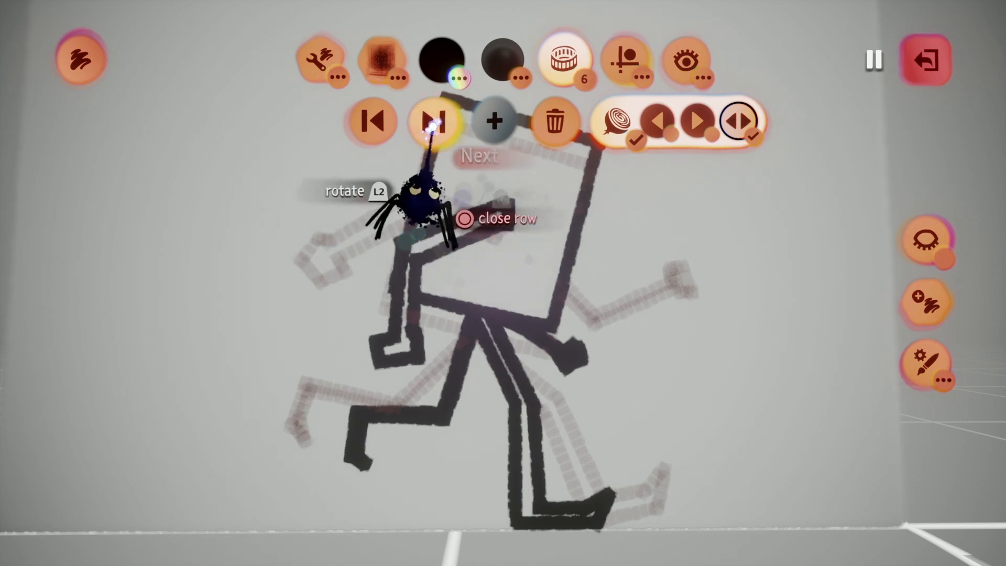
click(434, 120)
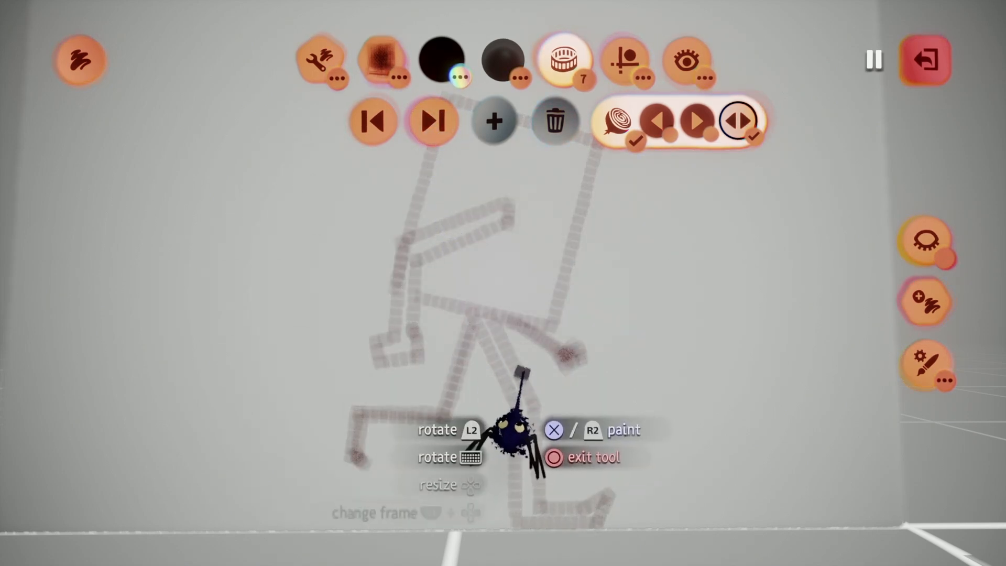
drag(566, 328, 373, 282)
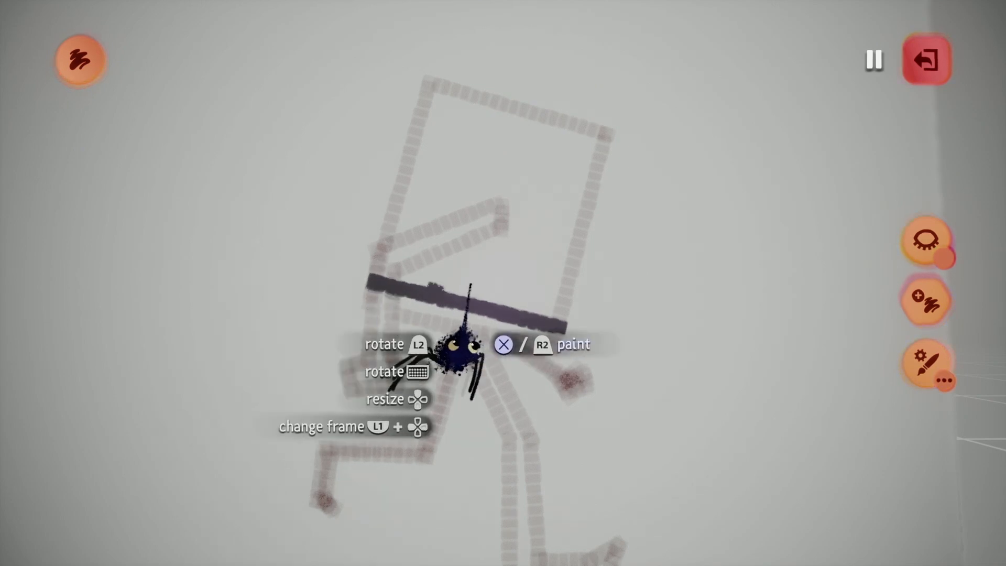
drag(559, 327, 613, 108)
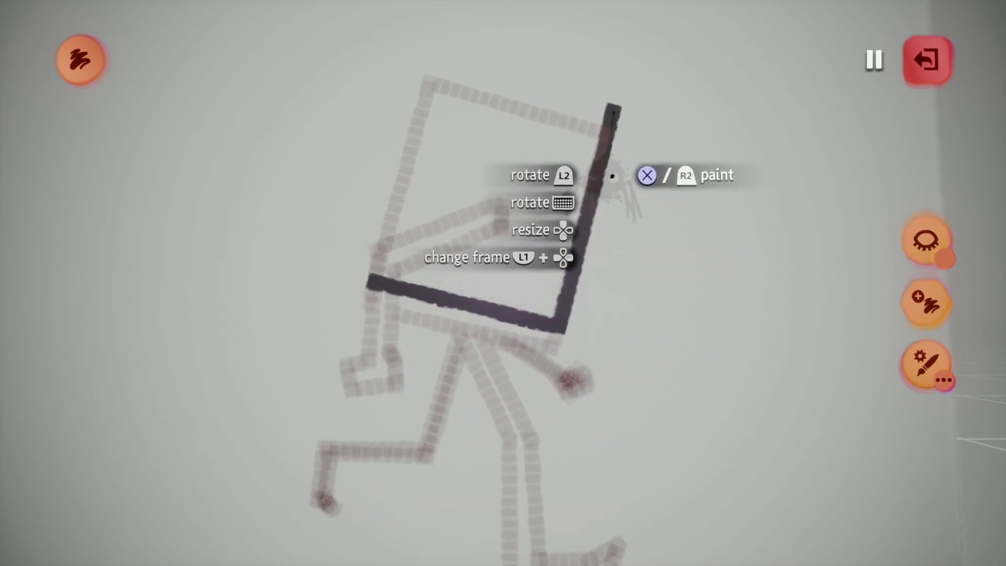
mouse_move(600, 169)
mouse_down()
mouse_move(433, 121)
mouse_move(359, 349)
mouse_up()
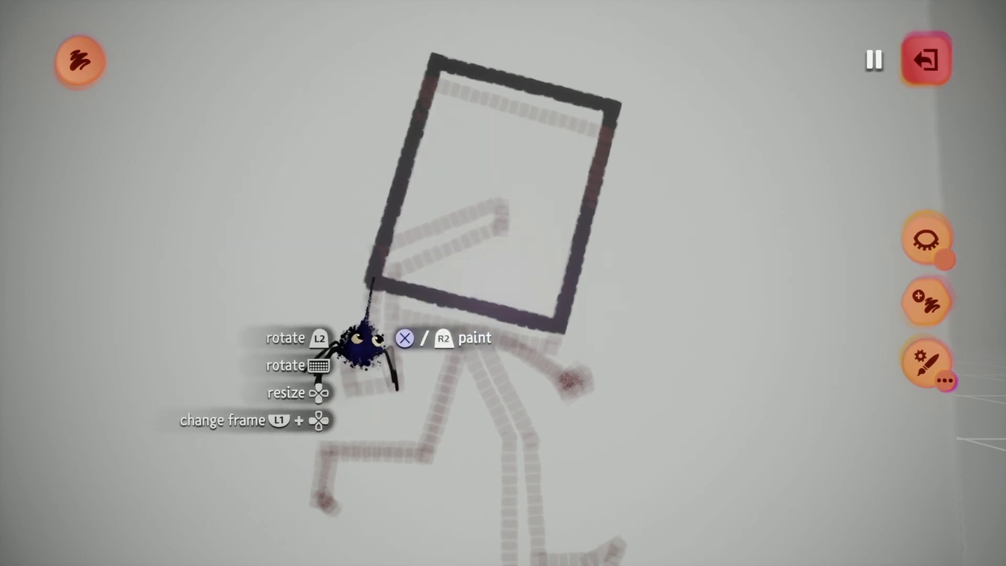
Draw frame 7's outlined near leg angled back to a planted foot, and its solid far leg with the knee forward and foot trailing.
drag(502, 202, 509, 336)
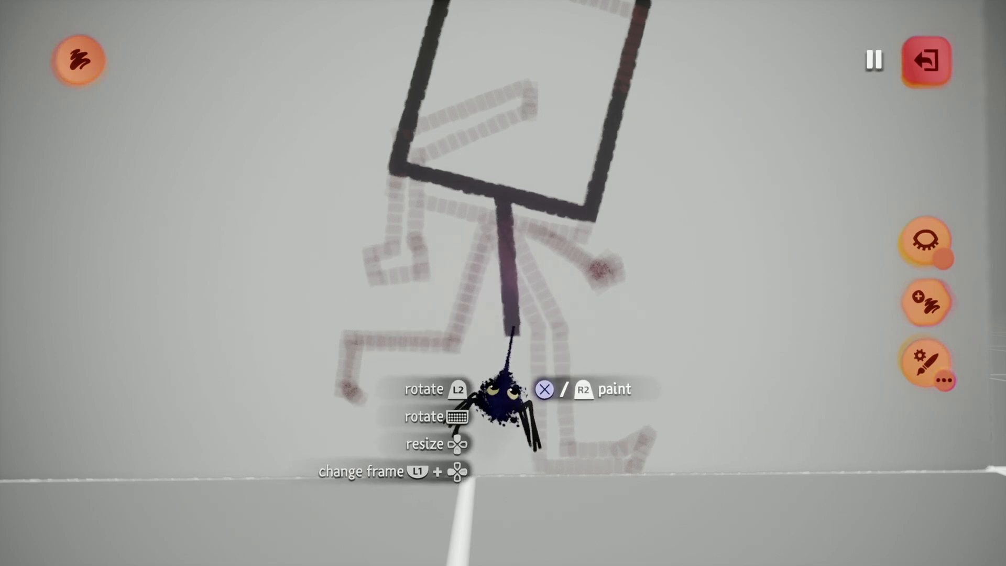
mouse_move(513, 328)
mouse_down()
mouse_move(456, 446)
mouse_move(510, 449)
mouse_move(541, 435)
mouse_move(532, 463)
mouse_move(414, 473)
mouse_up()
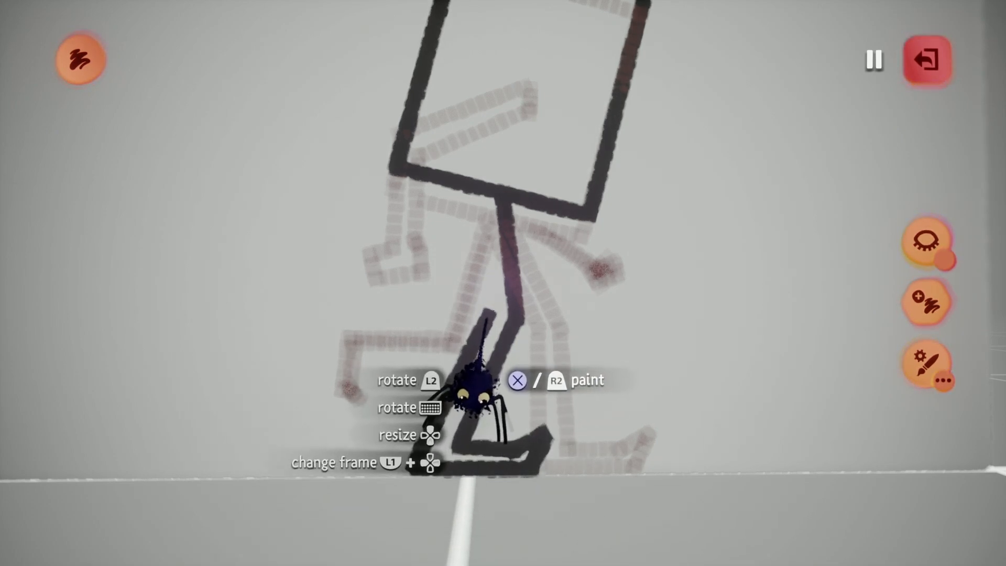
mouse_move(493, 302)
mouse_down()
mouse_move(487, 200)
mouse_move(576, 312)
mouse_up()
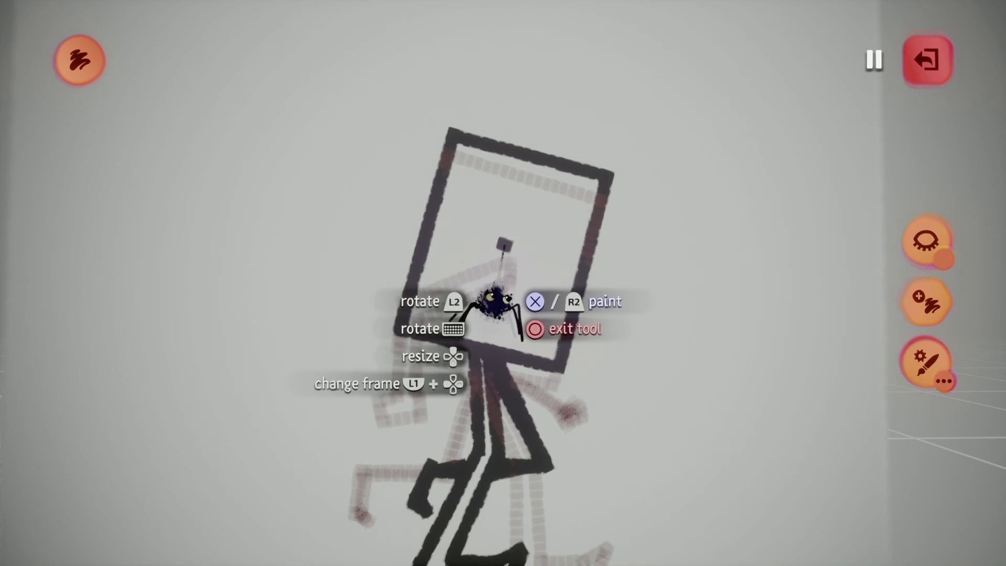
Draw frame 7's outlined near arm from mid-torso down to an elbow, with the forearm reaching forward under the torso to a blocky hand.
drag(505, 244, 471, 296)
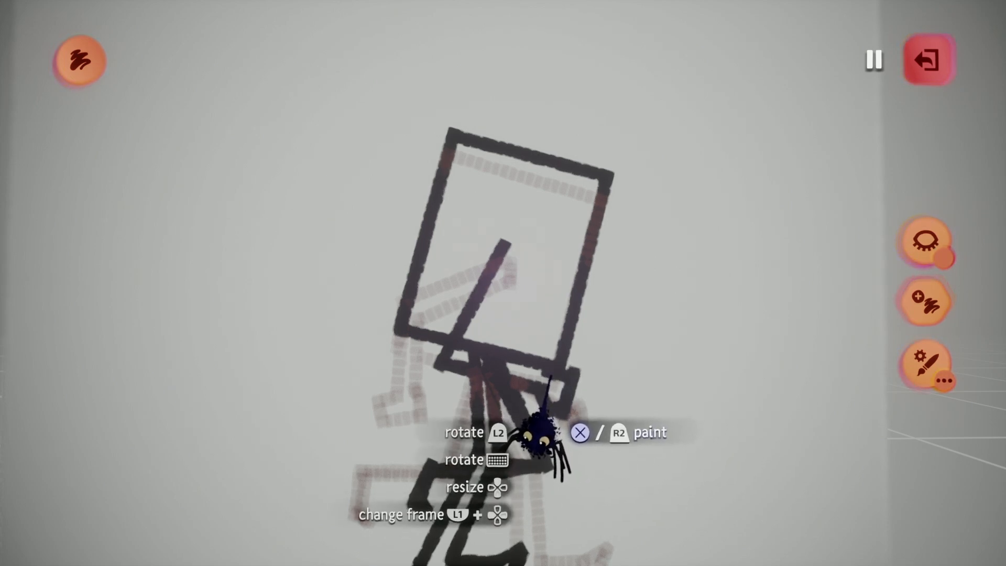
drag(514, 283, 517, 256)
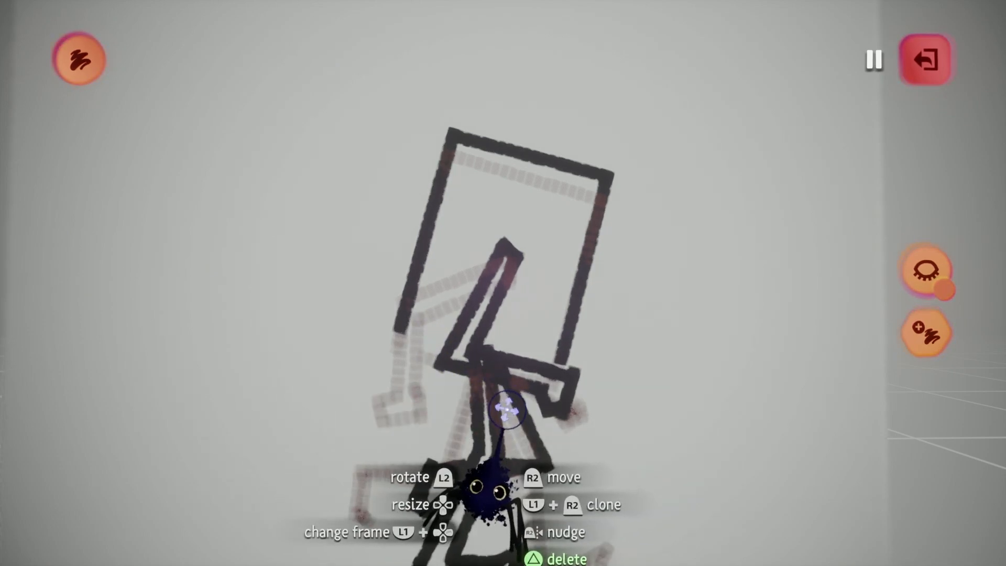
Delete frame 7's torso bottom edge and upper leg strokes overlapping the near arm, and redraw them as segments that stop at the arm.
scroll(488, 465, up, 2)
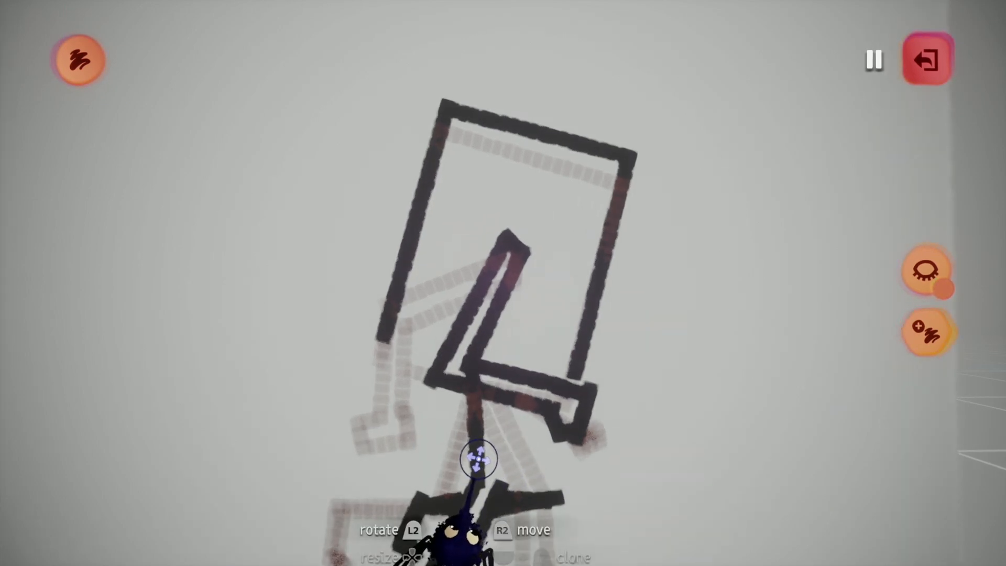
key(Delete)
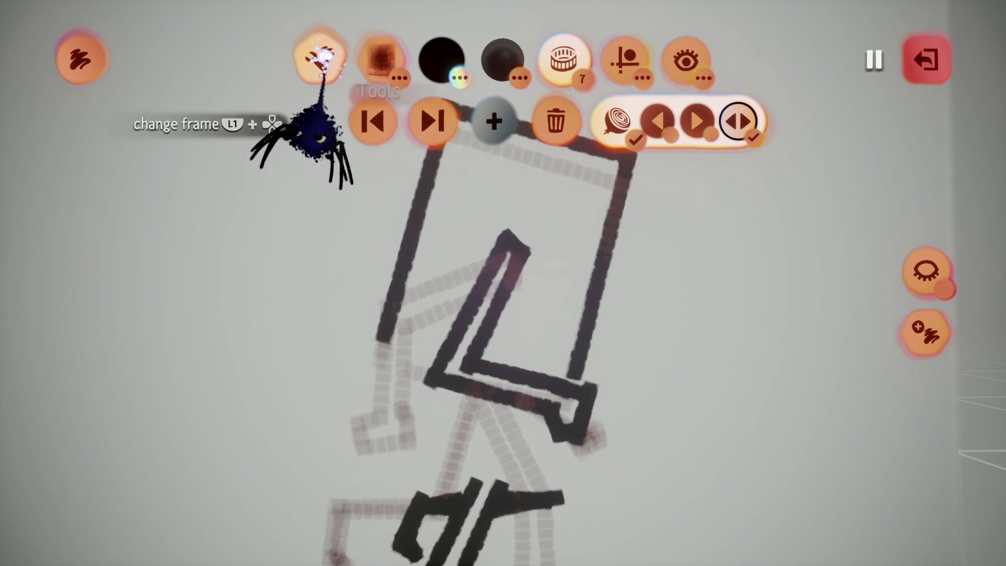
click(320, 61)
click(739, 120)
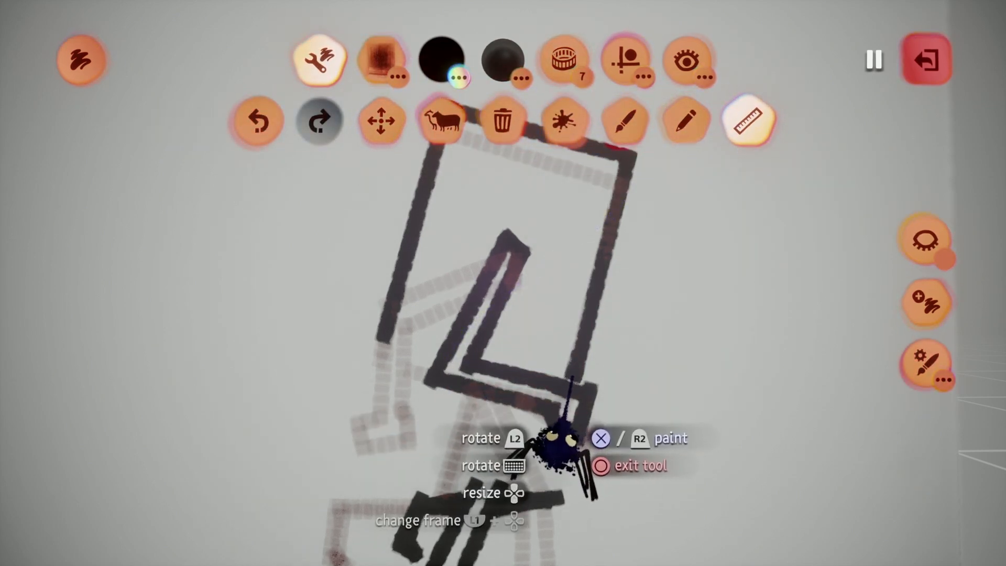
drag(438, 344, 385, 337)
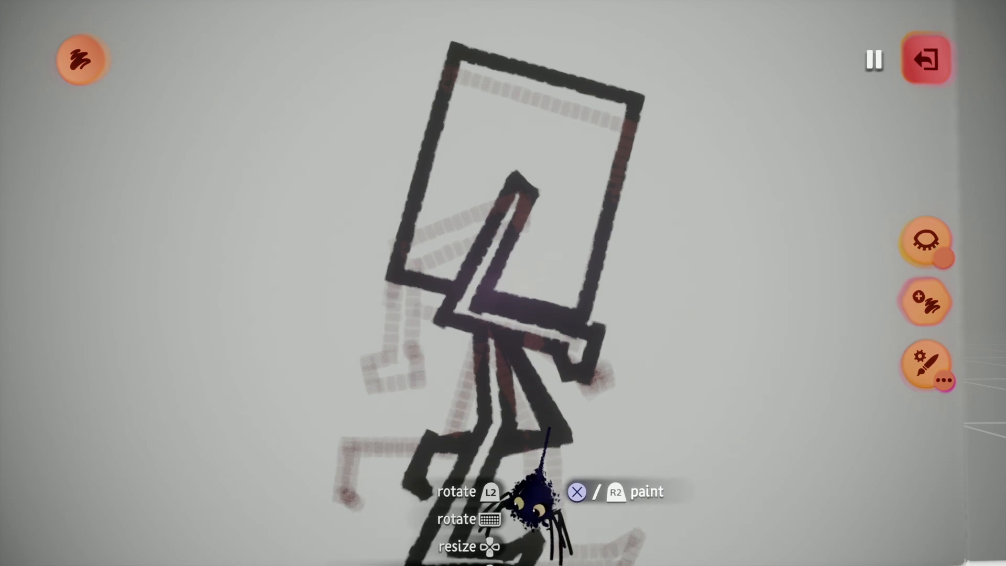
Advance to frame 8 and draw its torso as a closed, forward-tilted box slightly lower than the ghosted frame 7 torso.
scroll(553, 437, down, 3)
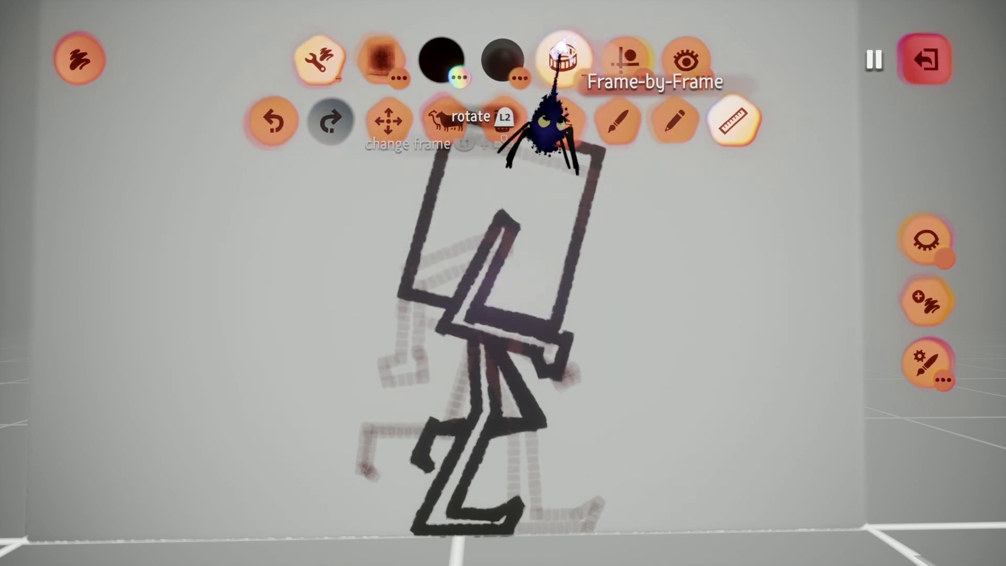
click(561, 53)
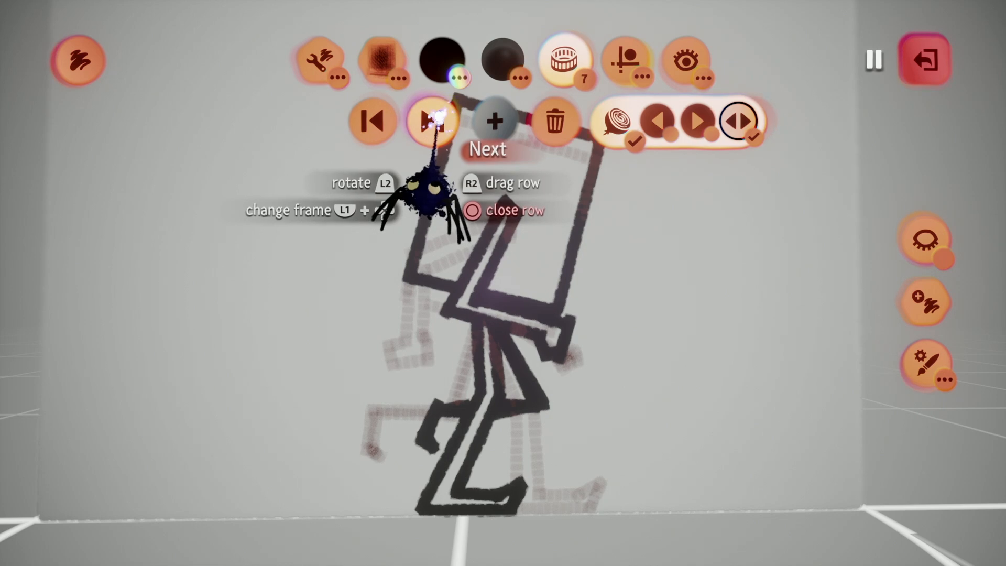
click(402, 114)
click(319, 57)
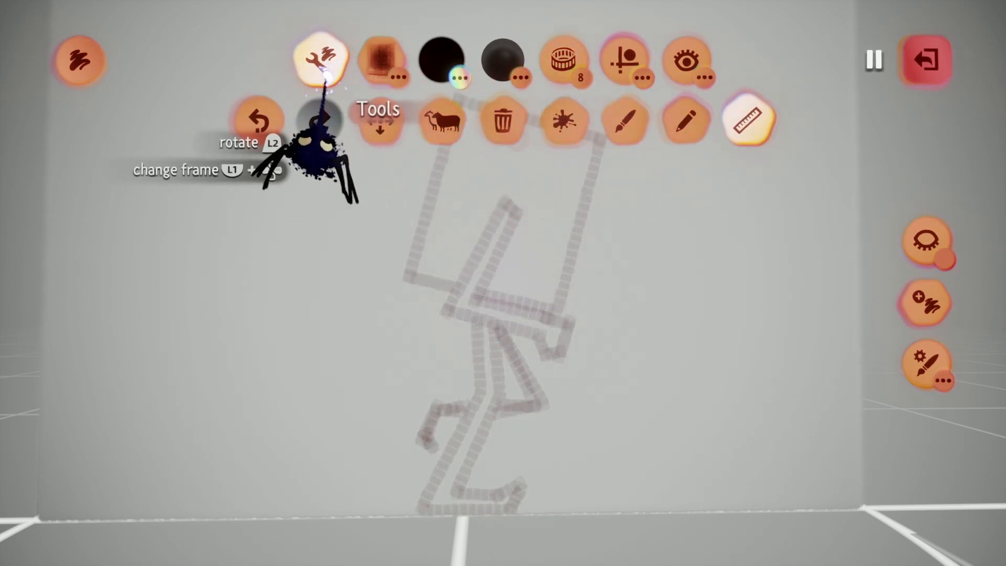
scroll(524, 335, up, 2)
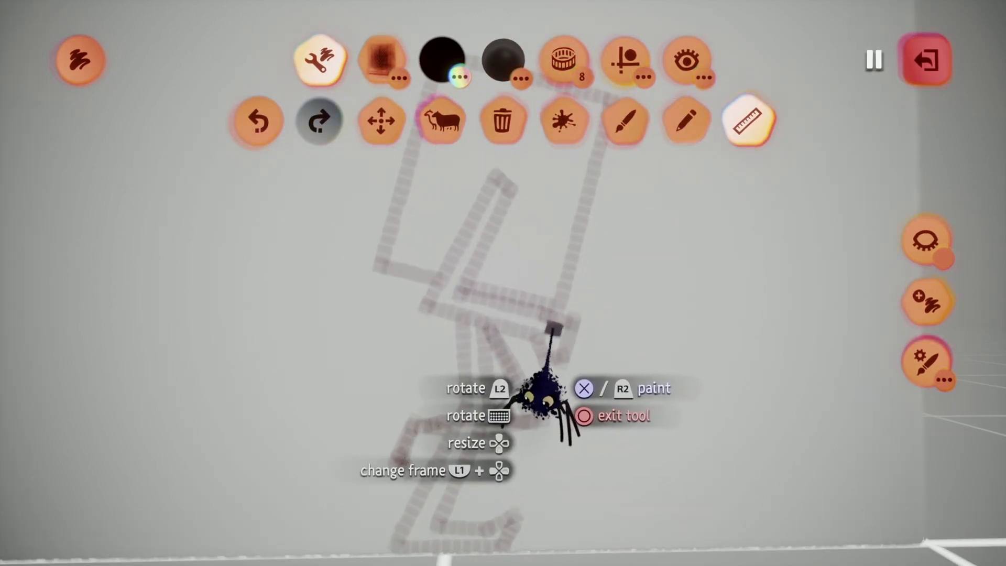
mouse_move(553, 327)
mouse_down()
mouse_move(463, 325)
mouse_move(367, 292)
mouse_move(374, 287)
mouse_up()
mouse_move(365, 349)
mouse_down()
mouse_move(424, 139)
mouse_move(606, 186)
mouse_move(551, 375)
mouse_up()
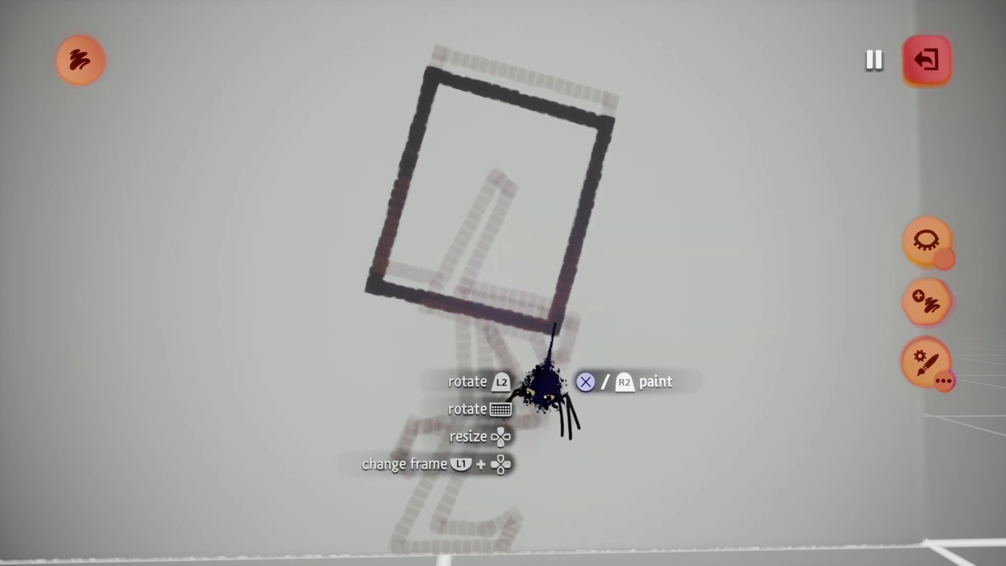
Draw frame 8's outlined near leg stretched out behind the body, and its solid far leg raised forward with the shin pointing down.
mouse_move(530, 354)
middle_down()
mouse_move(487, 384)
mouse_move(507, 399)
middle_up()
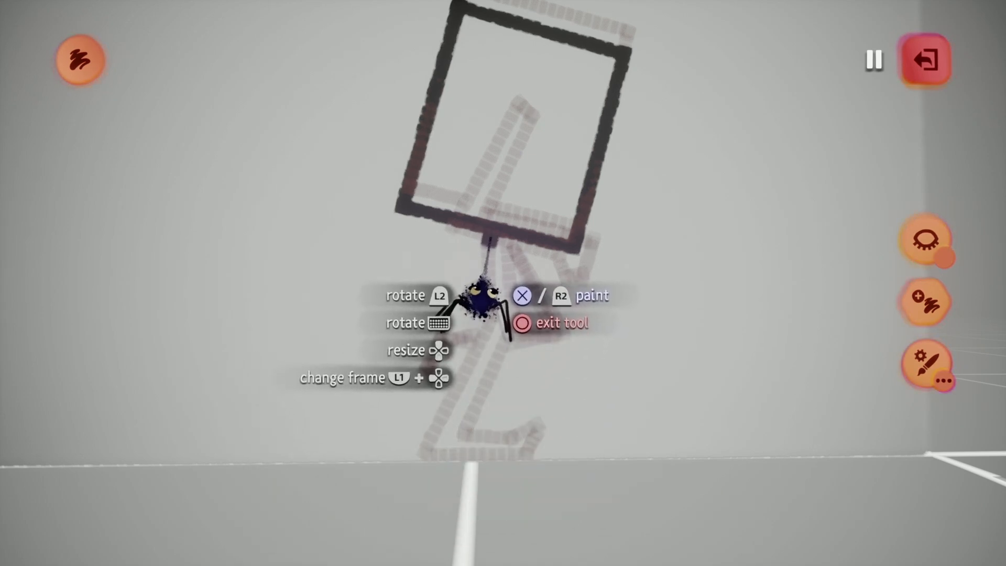
mouse_move(491, 236)
mouse_down()
mouse_move(470, 326)
mouse_move(347, 403)
mouse_move(369, 443)
mouse_move(401, 443)
mouse_move(342, 456)
mouse_move(326, 387)
mouse_move(444, 308)
mouse_move(474, 231)
mouse_move(620, 269)
mouse_move(492, 243)
mouse_up()
mouse_move(485, 307)
mouse_down()
mouse_move(498, 299)
mouse_move(611, 341)
mouse_move(594, 427)
mouse_move(624, 464)
mouse_move(641, 435)
mouse_move(628, 460)
mouse_move(601, 460)
mouse_move(674, 433)
mouse_move(607, 445)
mouse_up()
Draw frame 8's outlined near arm from mid-torso down to an elbow at the bottom edge, with the forearm reaching forward to a blocky hand.
mouse_move(524, 496)
middle_down()
mouse_move(534, 437)
mouse_move(485, 339)
mouse_move(474, 366)
mouse_move(494, 272)
middle_up()
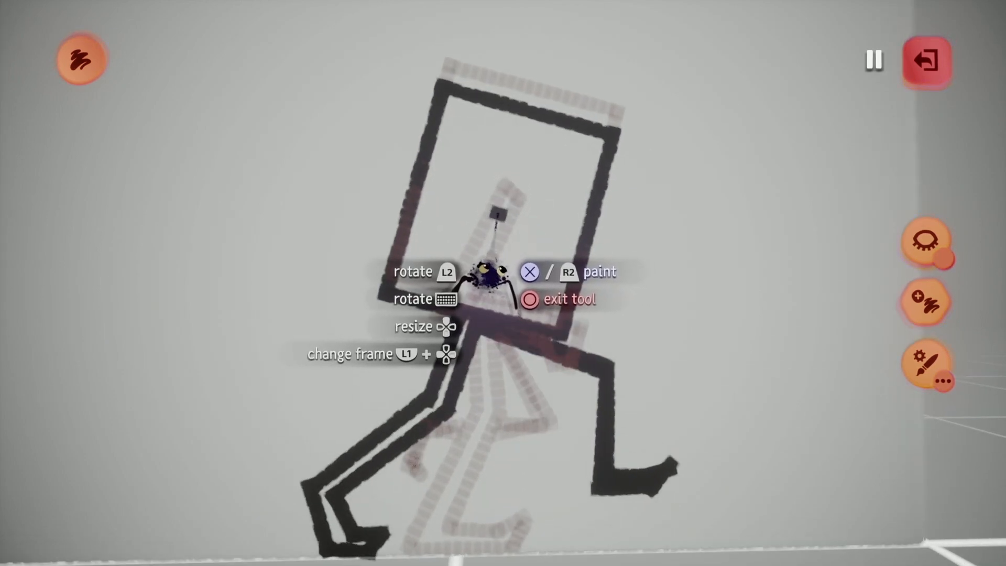
drag(489, 270, 558, 367)
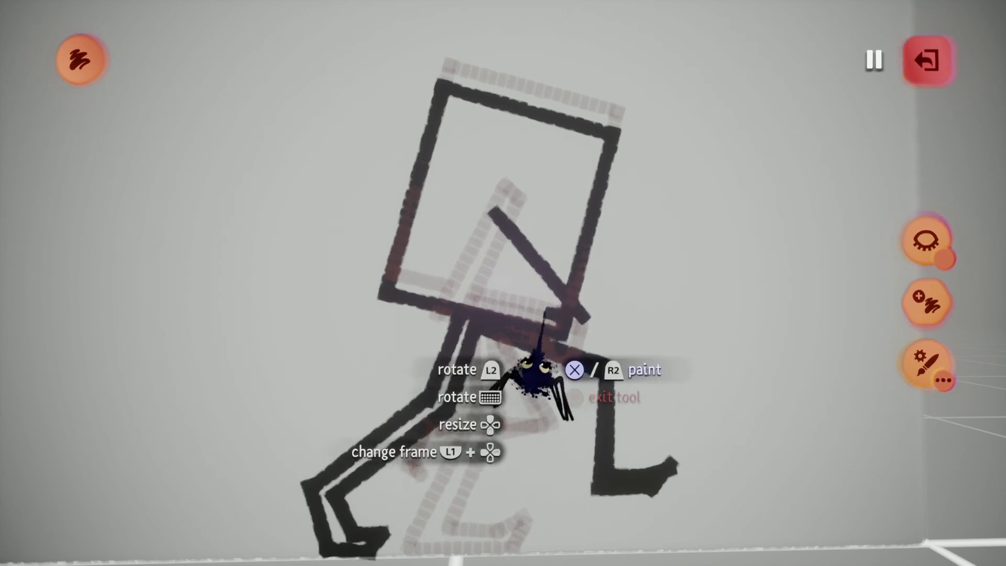
key(ctrl+z)
drag(485, 270, 515, 375)
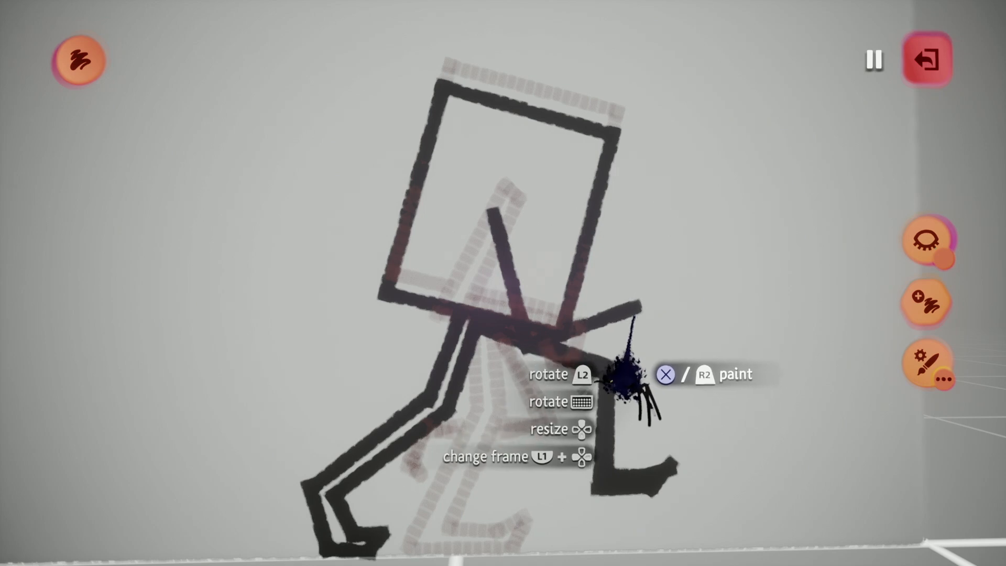
mouse_move(666, 348)
mouse_down()
mouse_move(657, 298)
mouse_move(644, 302)
mouse_up()
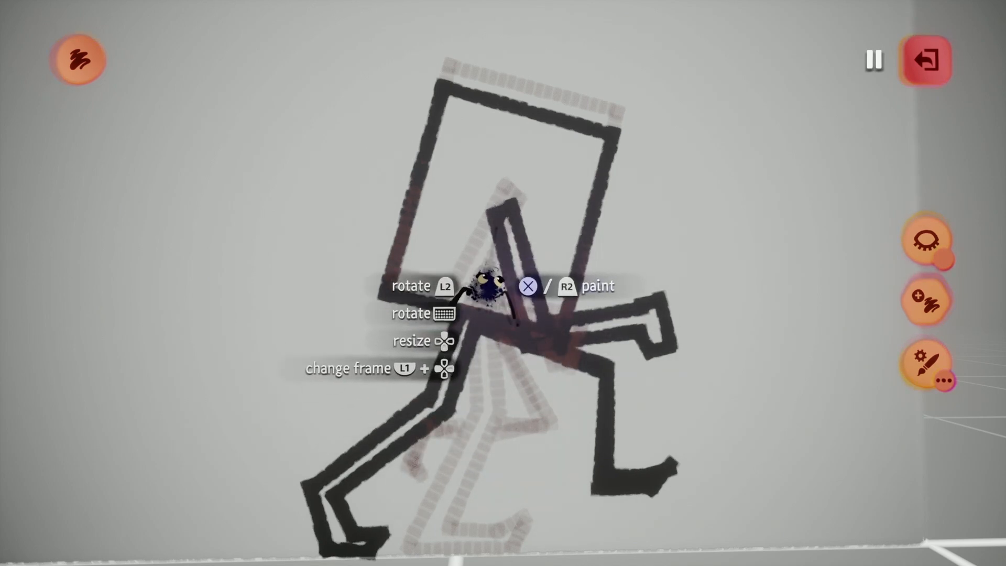
Delete frame 8's torso front and bottom edges overlapping the near arm, and redraw them as straight segments that stop at the arm.
key(Escape)
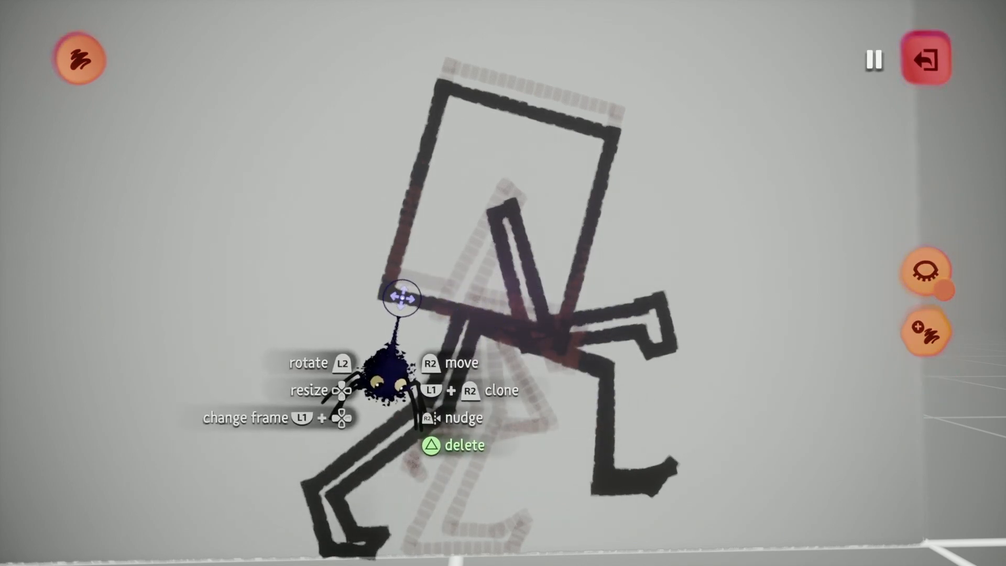
key(Delete)
mouse_move(315, 91)
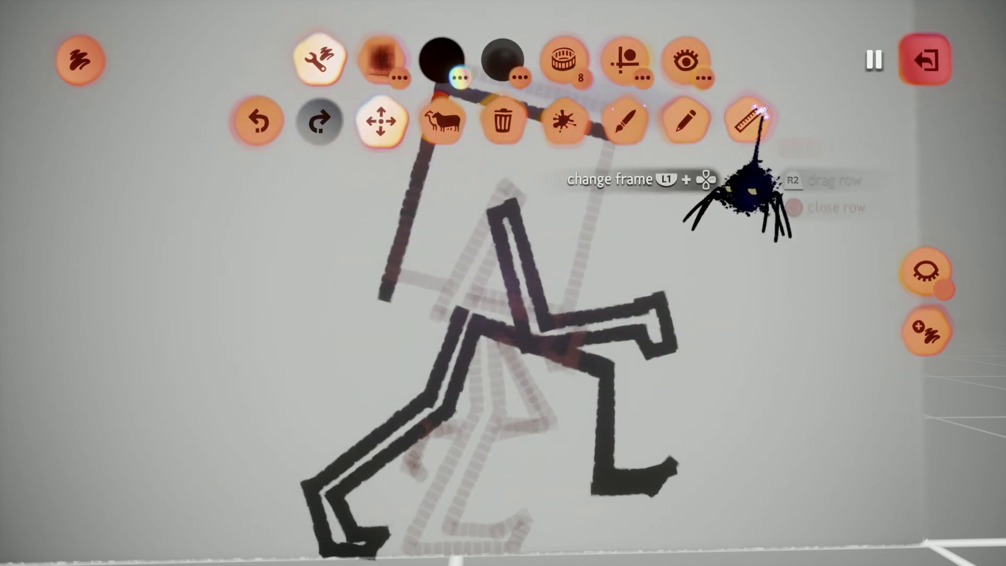
click(748, 118)
drag(571, 309, 612, 180)
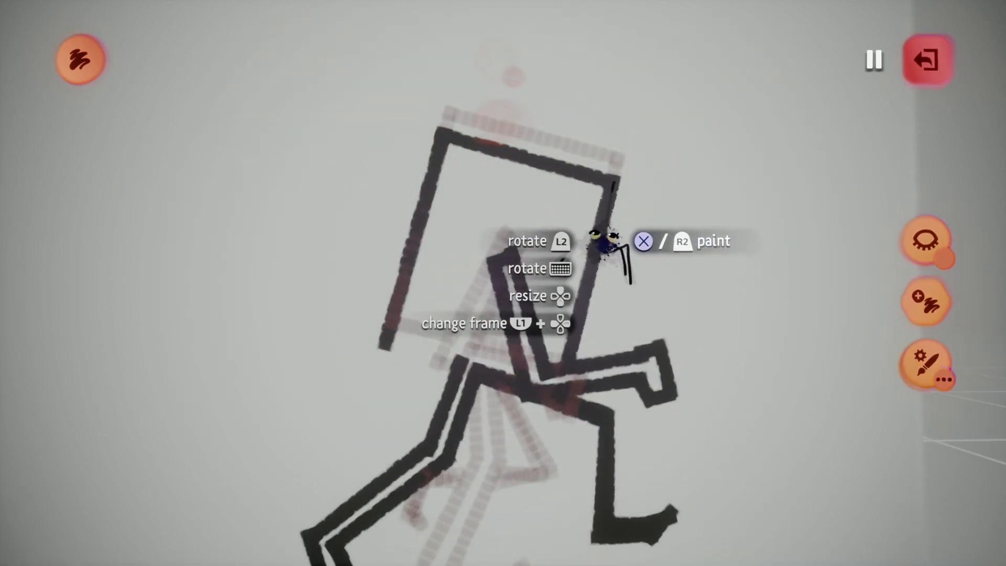
drag(505, 376, 379, 349)
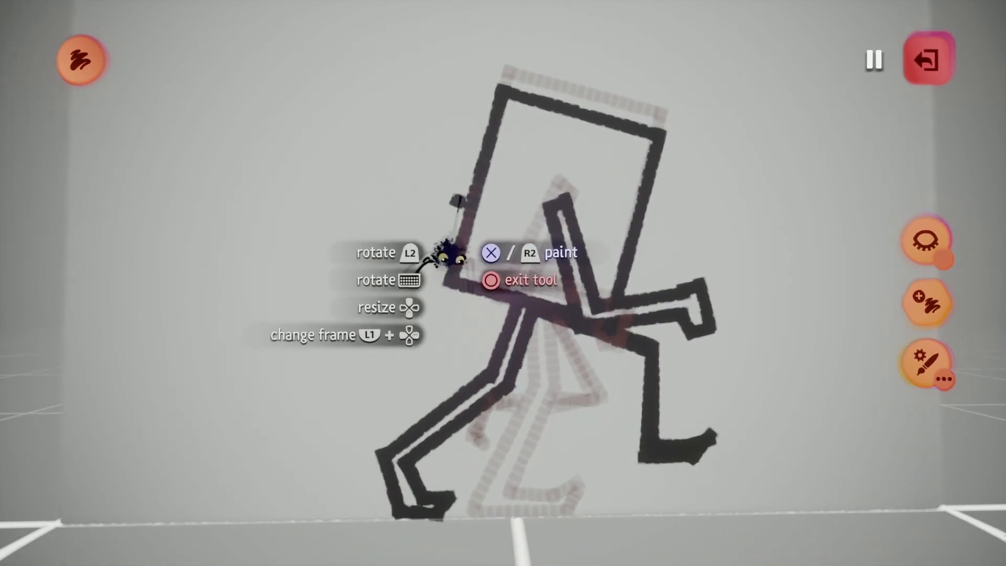
Draw frame 8's solid far arm extending behind the torso to an elbow, with the forearm down to a blocky hand, and finish editing the painting.
drag(463, 220, 399, 247)
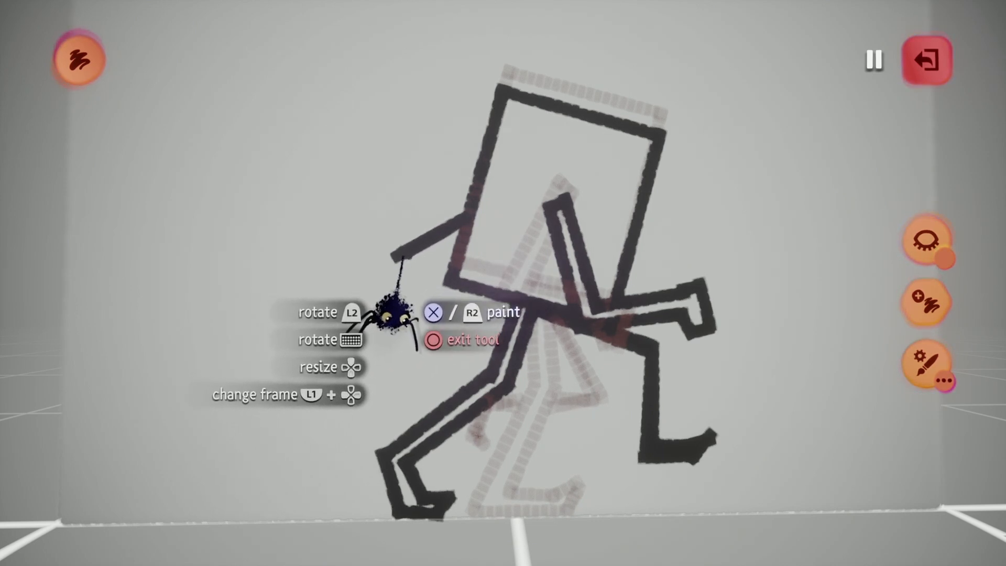
drag(400, 255, 428, 330)
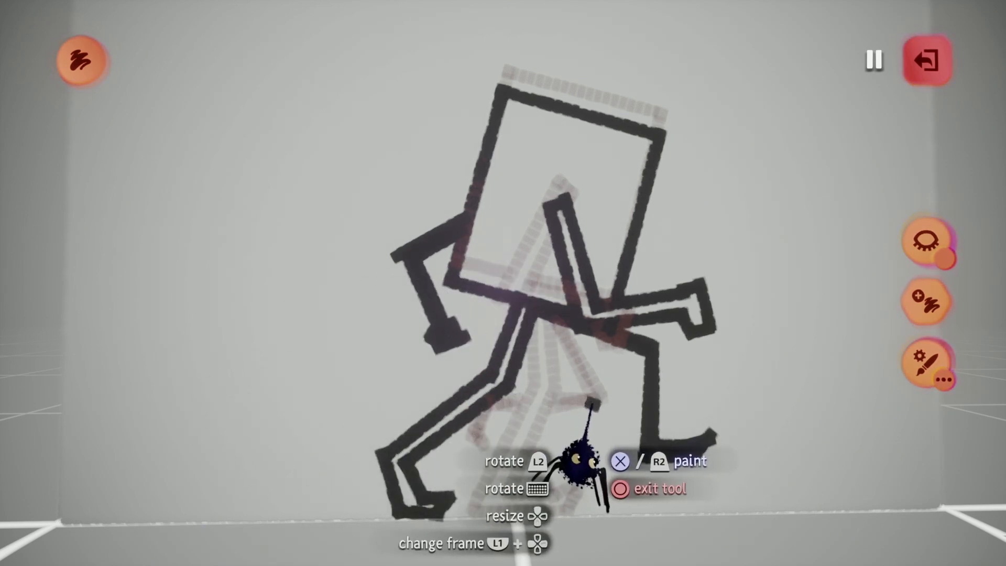
key(Escape)
key(Tab)
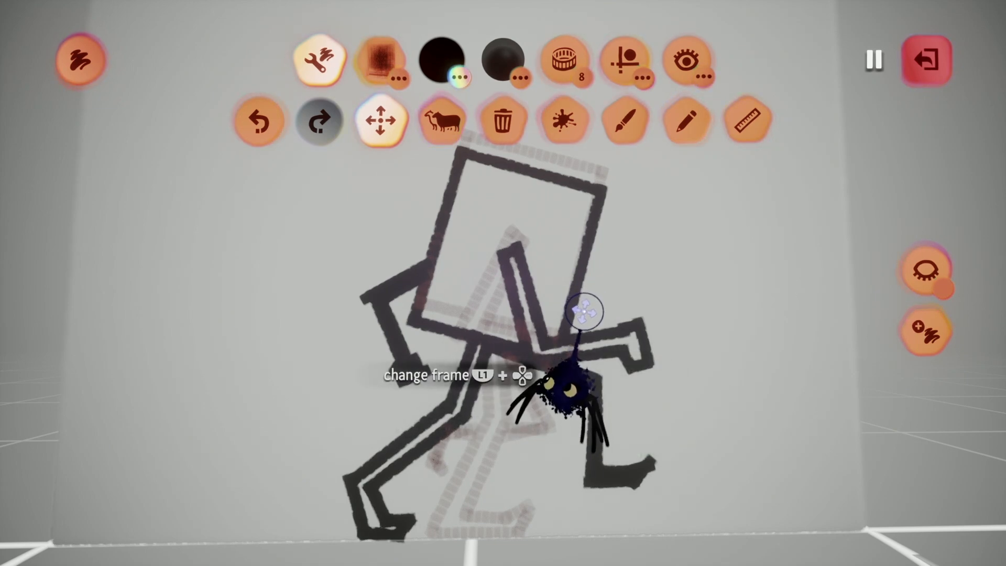
key(Escape)
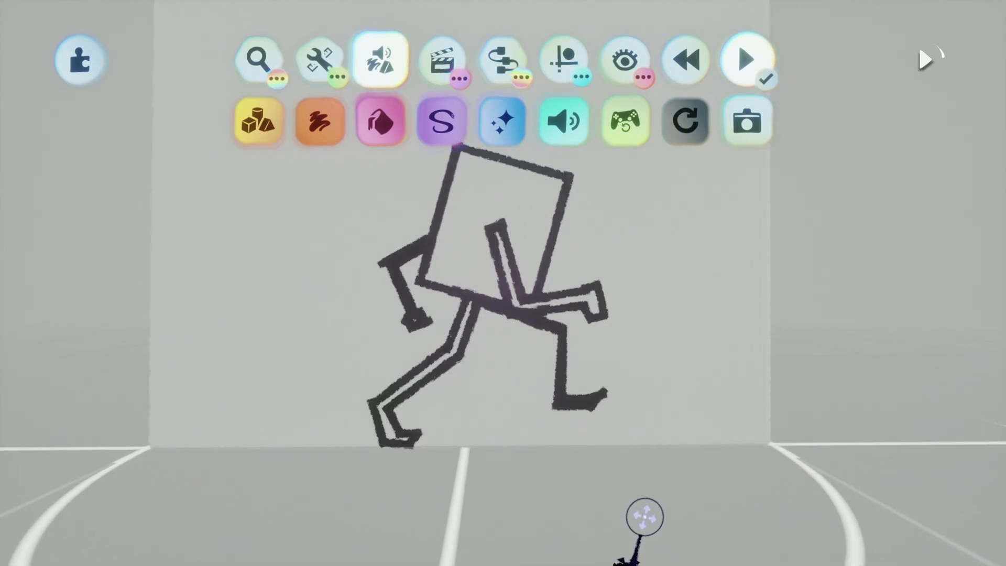
Review the painting's frame-by-frame animation settings and play back the looping run cycle.
key(space)
click(541, 281)
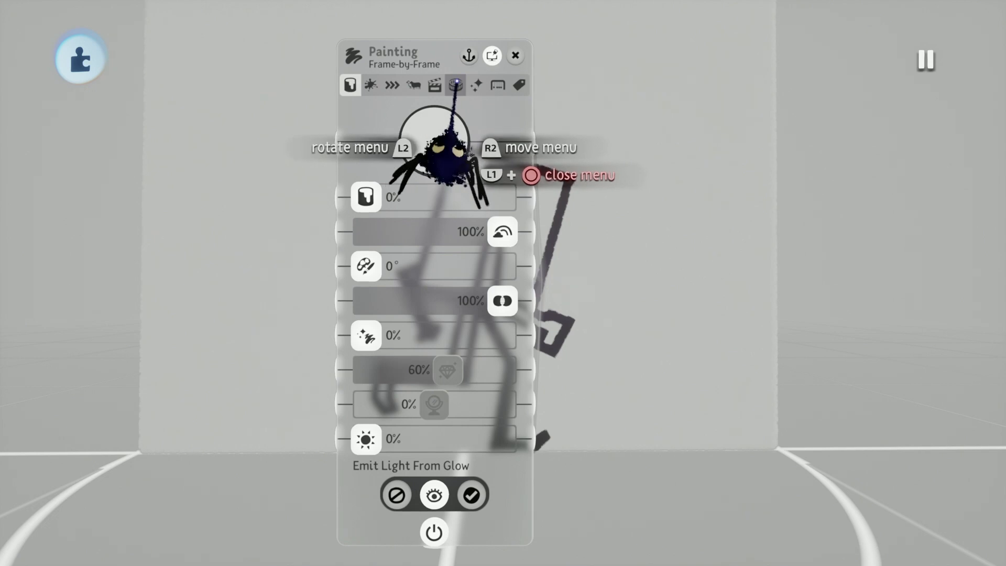
click(455, 85)
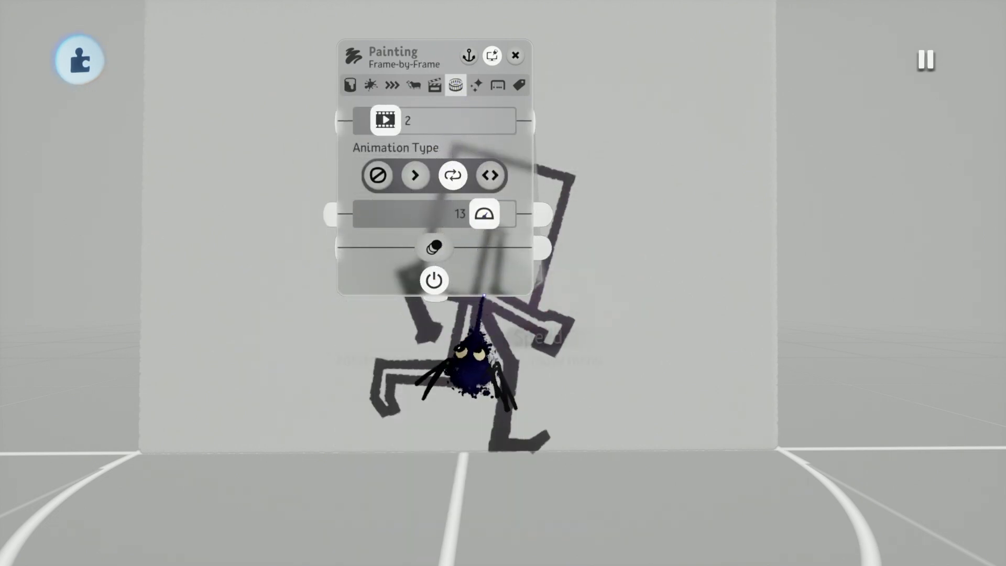
key(space)
key(Escape)
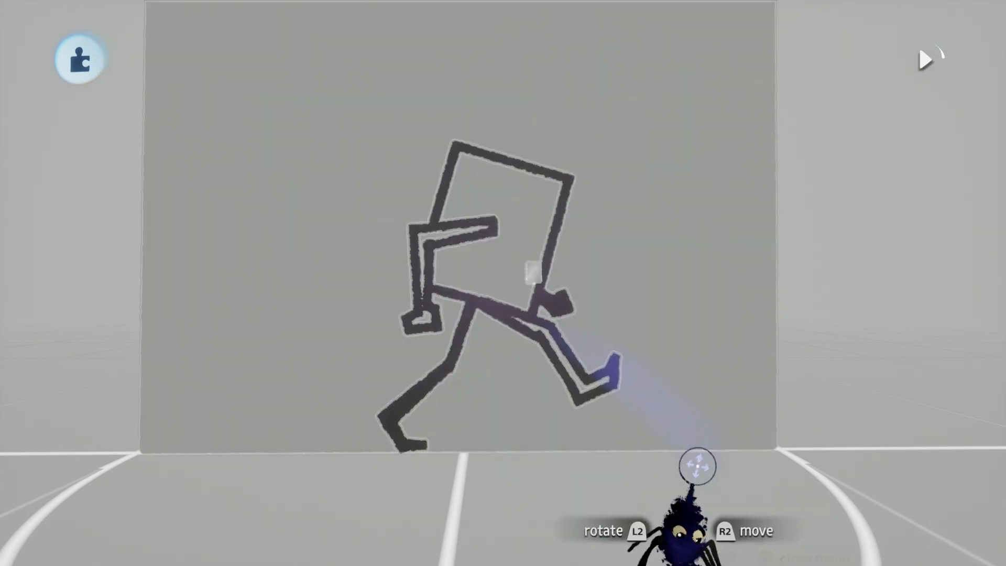